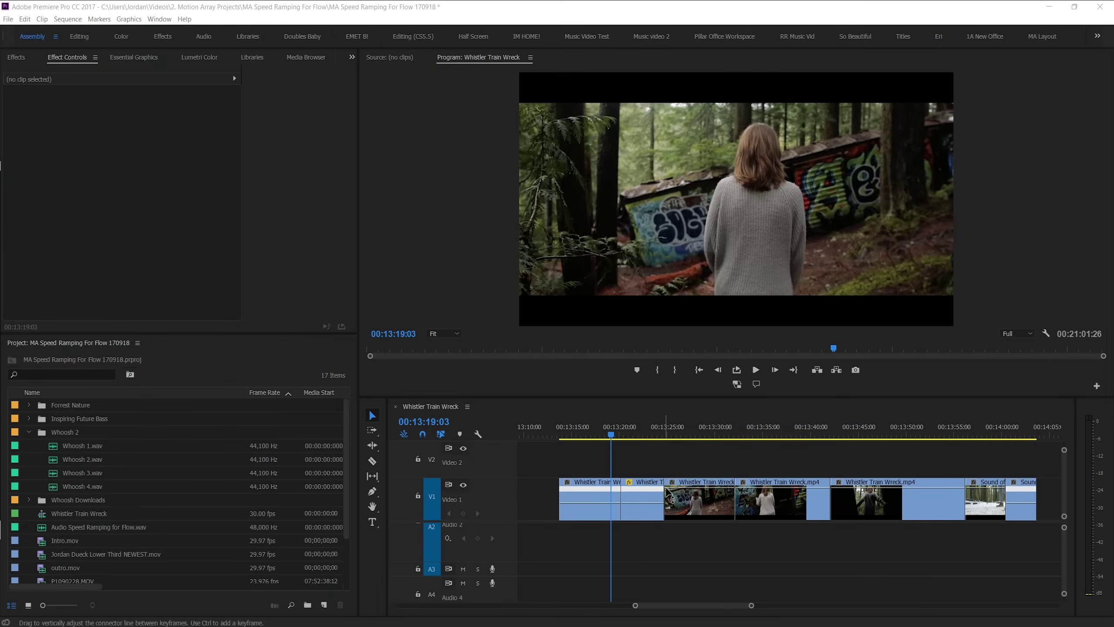
- Play back the sequence from earlier to review the clips
left_click(599, 429)
key("space")
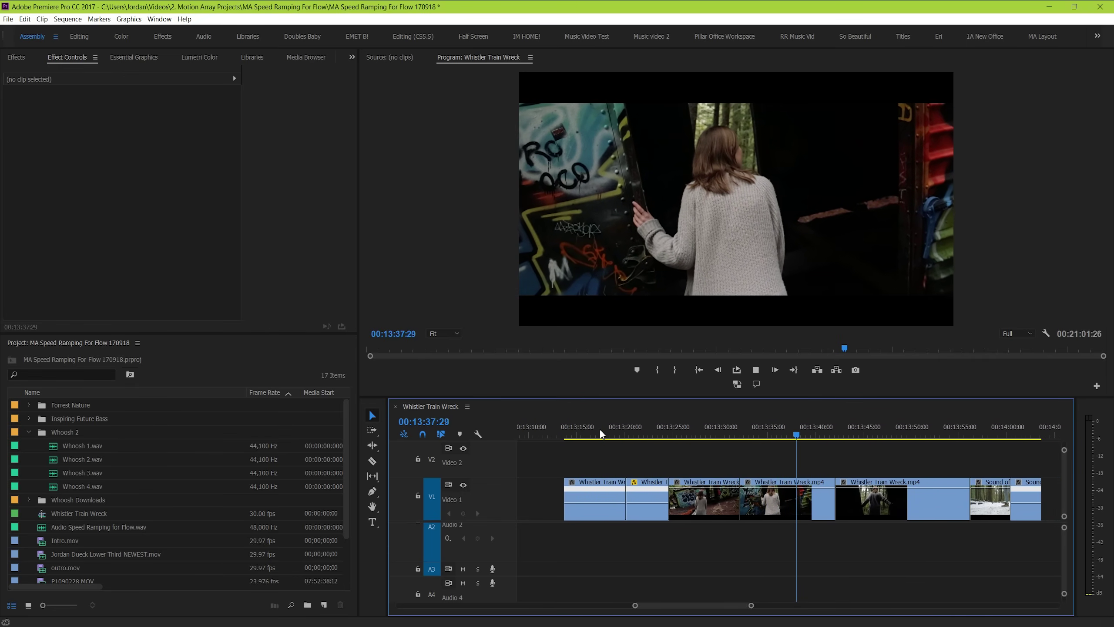
key("space")
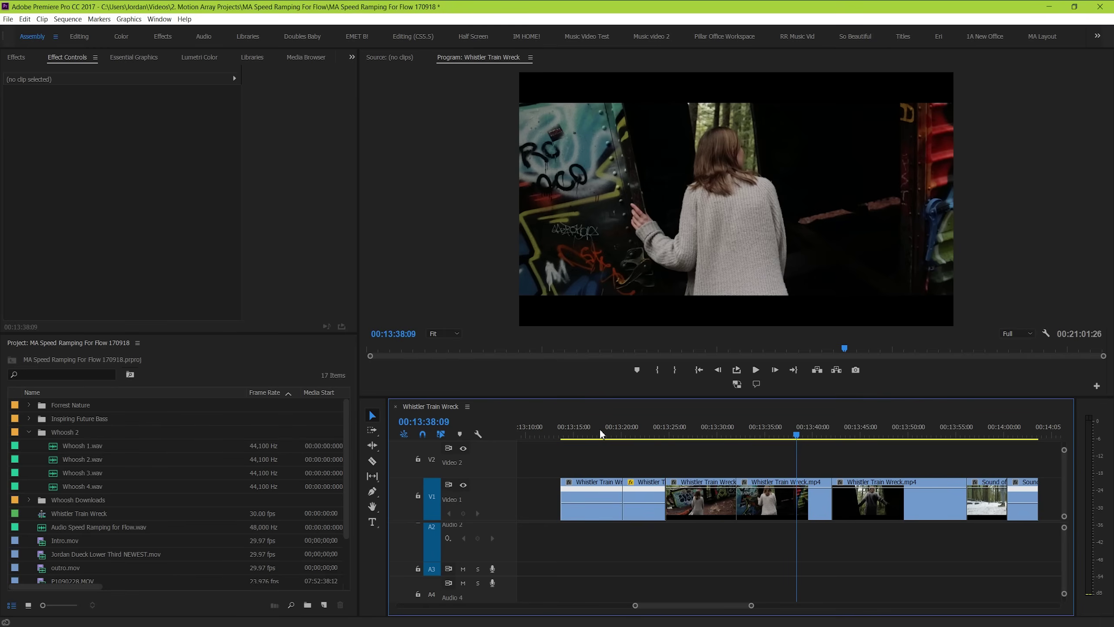
- Show the first clip's Time Remapping speed keyframes and raise its speed band
left_click(597, 432)
left_click(596, 517)
right_click(596, 516)
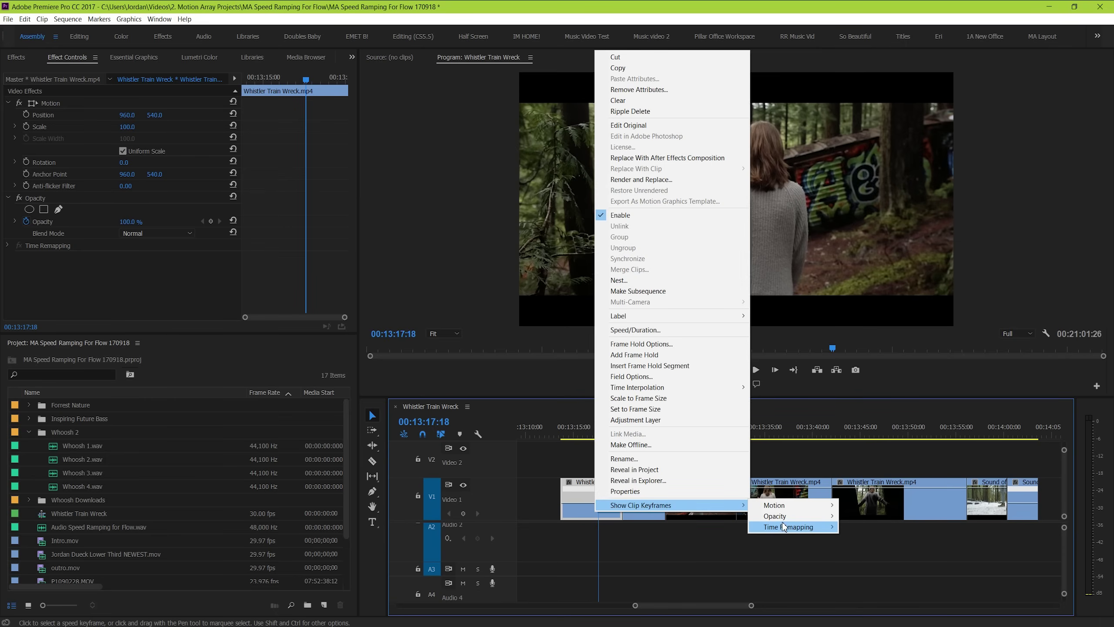
left_click(858, 527)
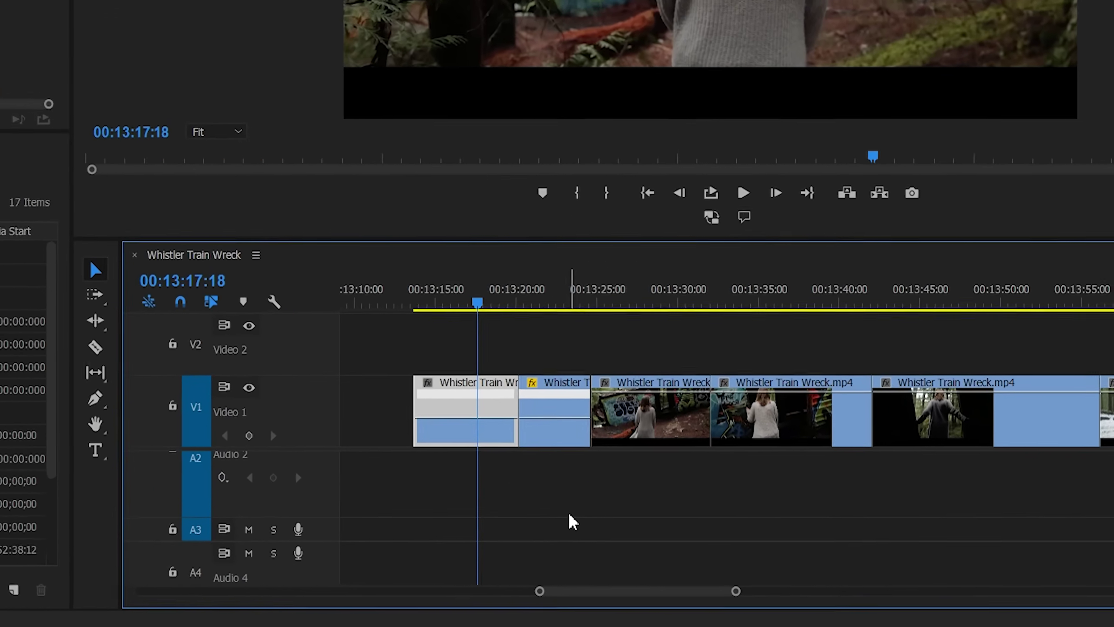
key("=")
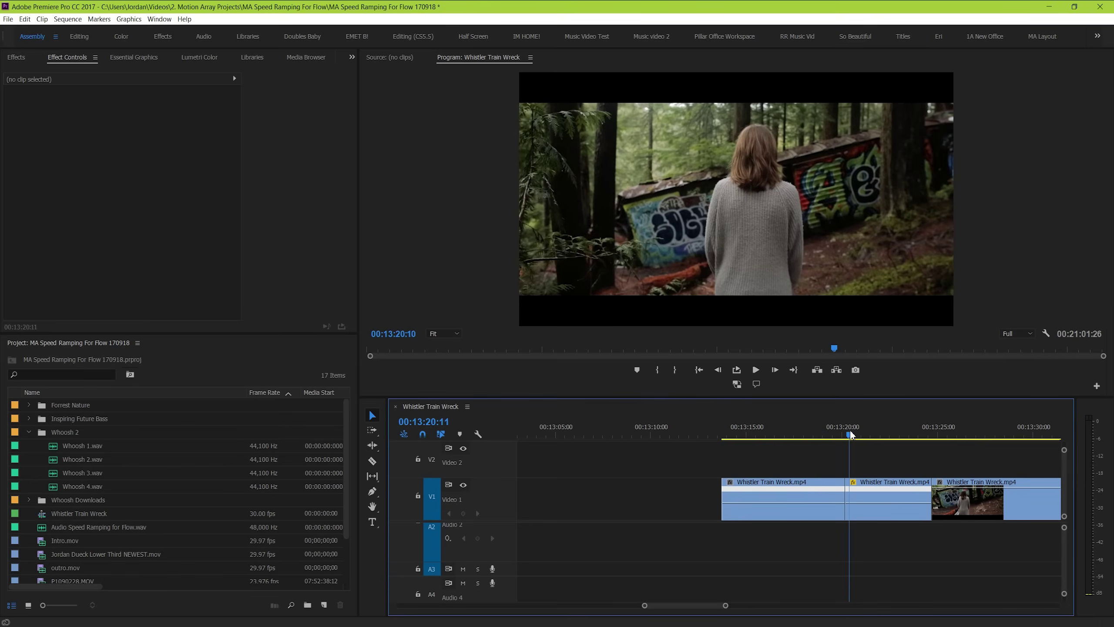
mouse_move(849, 433)
left_mouse_down()
mouse_move(865, 435)
mouse_move(808, 444)
left_mouse_up()
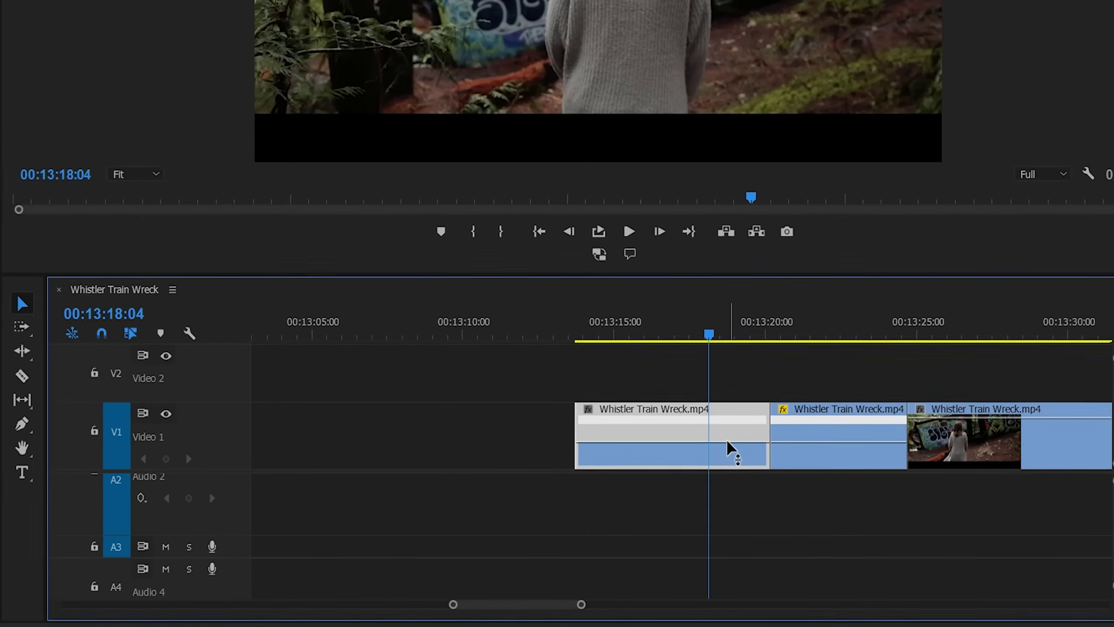
left_click(822, 501)
left_click_drag(688, 383, 677, 200)
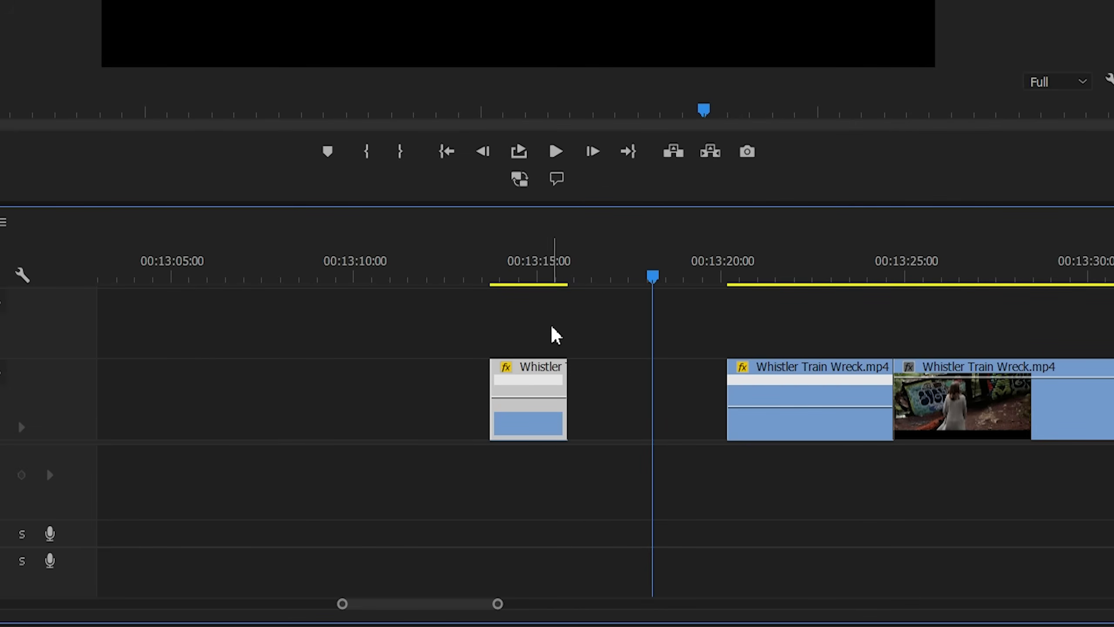
- Undo the speed-up, add a mid-clip speed keyframe, and speed up only the part after it
key("ctrl+z")
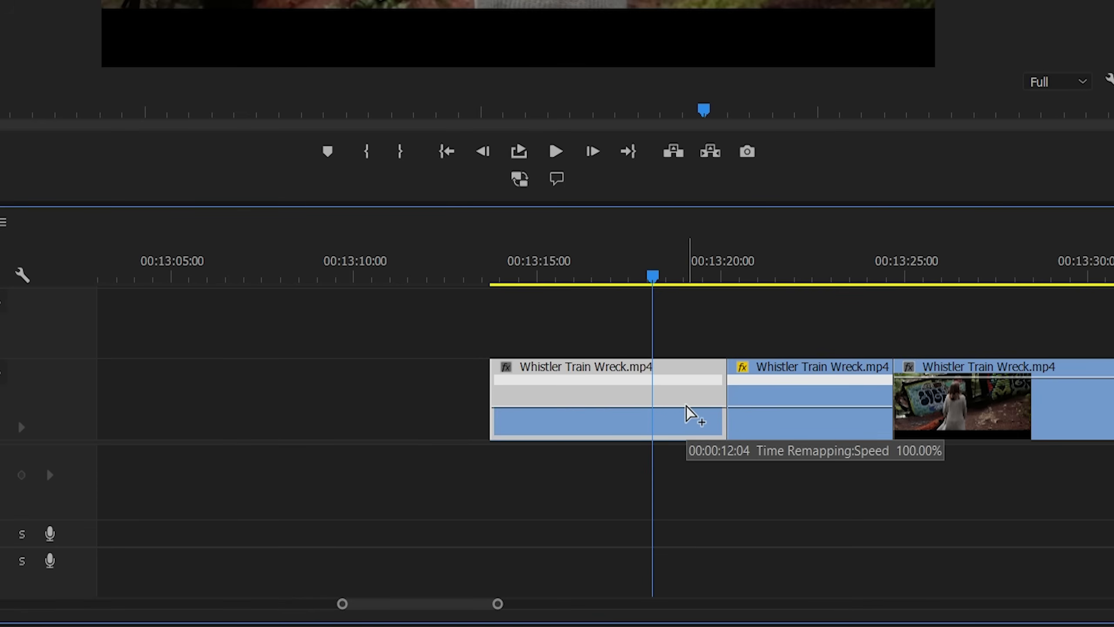
left_click(687, 407, "ctrl")
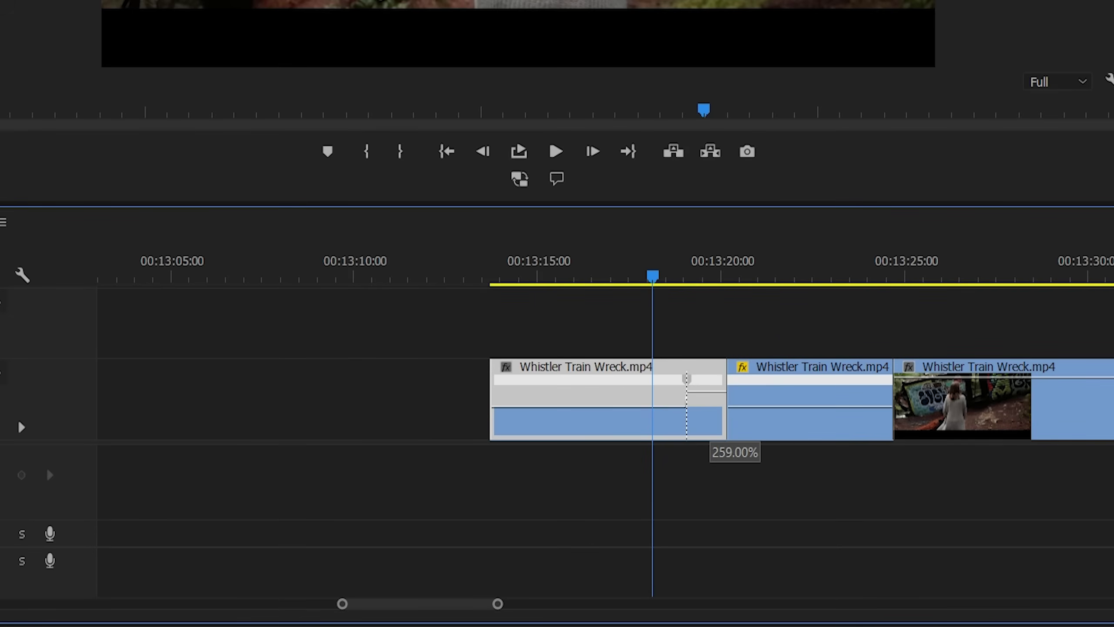
left_click_drag(712, 380, 712, 189)
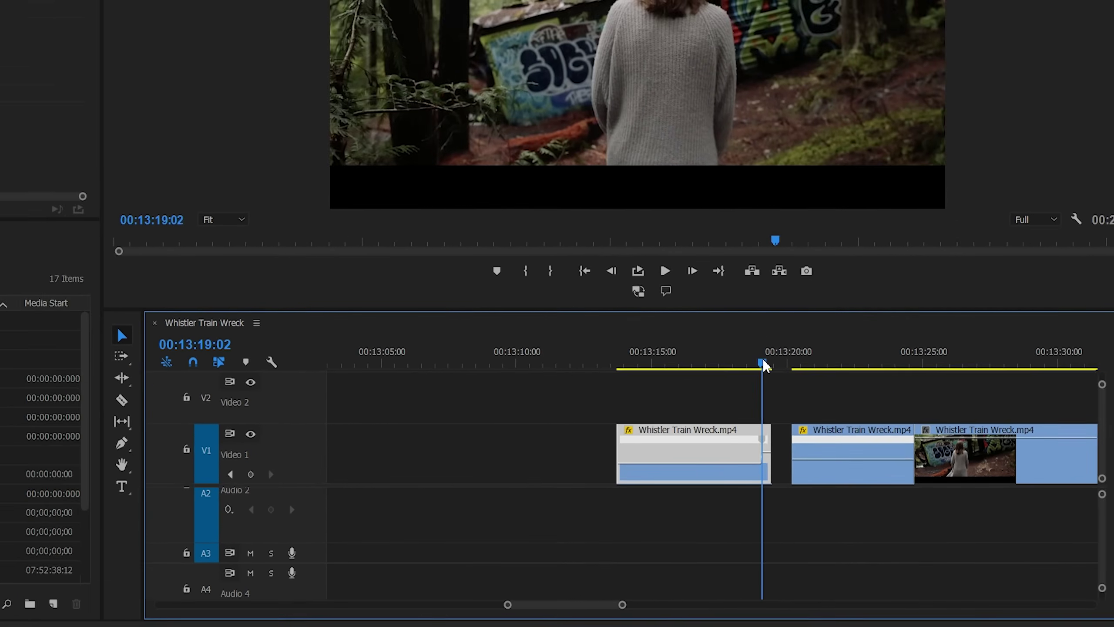
key("=")
key("=")
key("=")
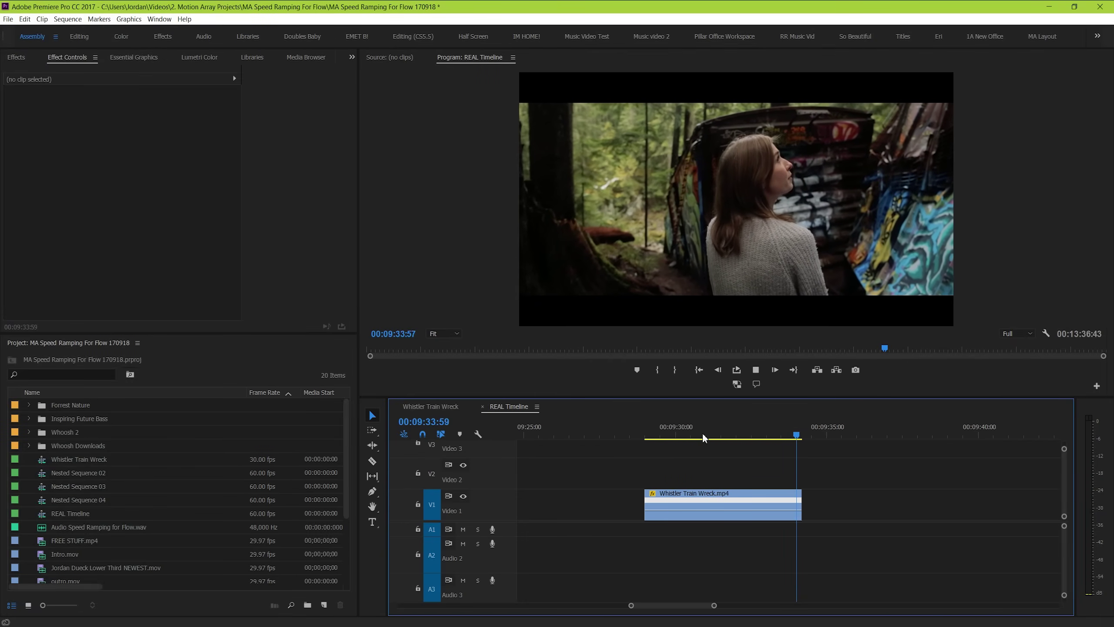
- Replay the ramped clip in REAL Timeline and step forward one frame
key("space")
left_click(719, 434)
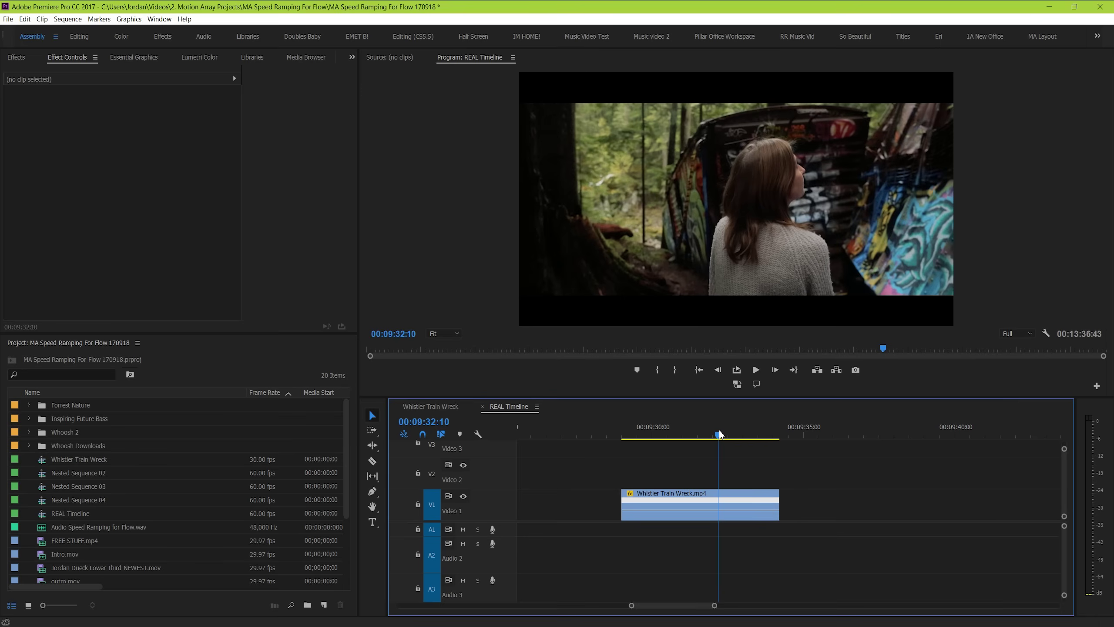
left_click(731, 511)
key("space")
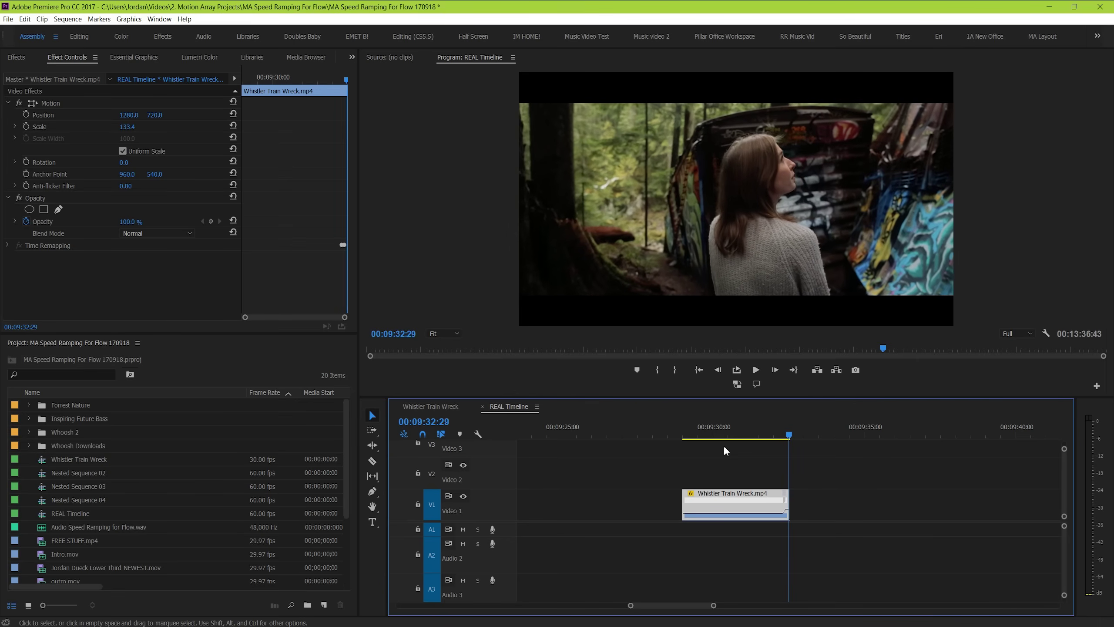
key("Right")
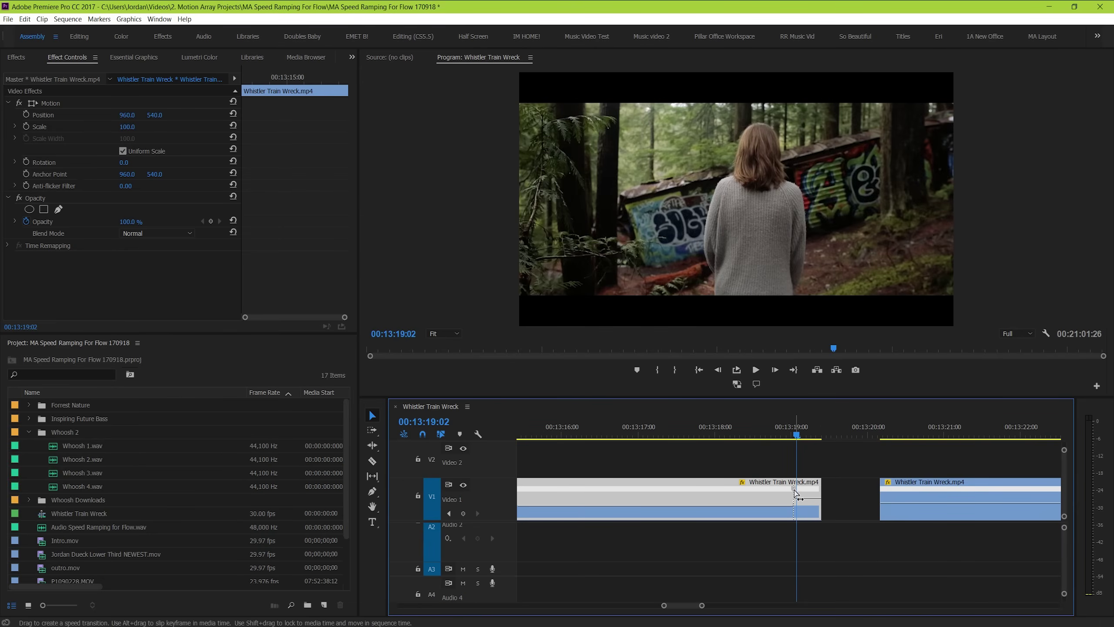
- Play through the cut and spread the first clip's speed keyframe into a gradual ramp
key("space")
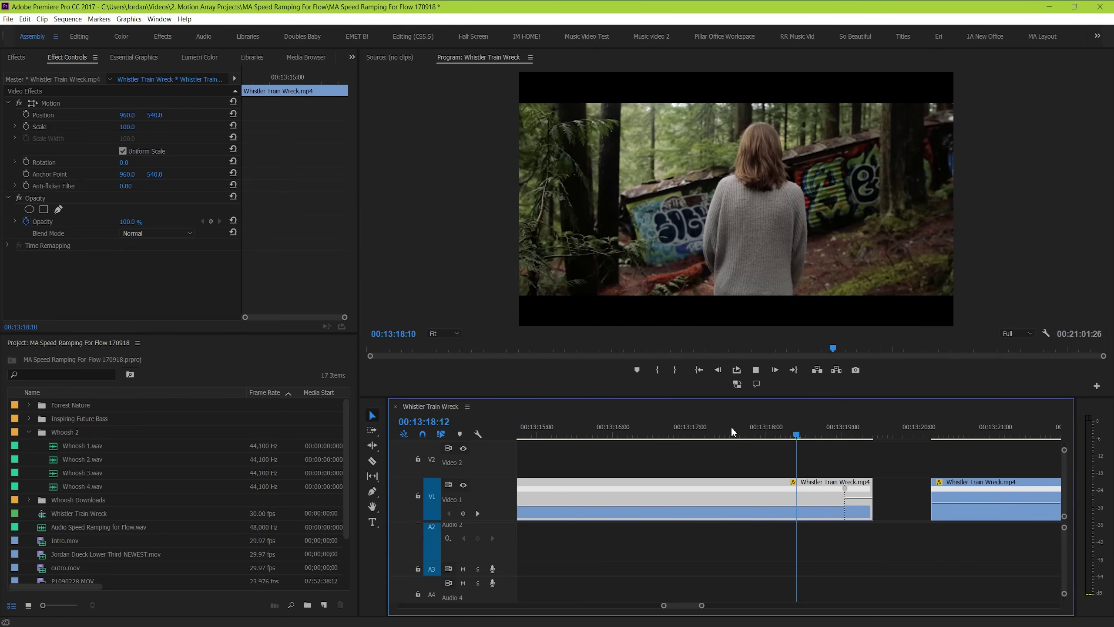
key("space")
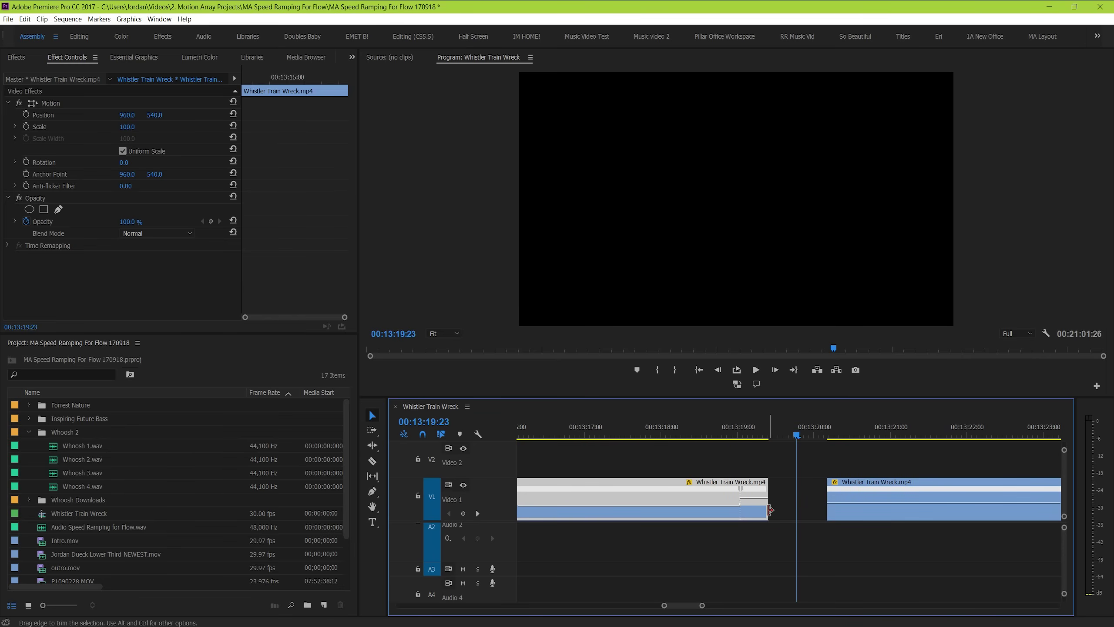
left_click(684, 424)
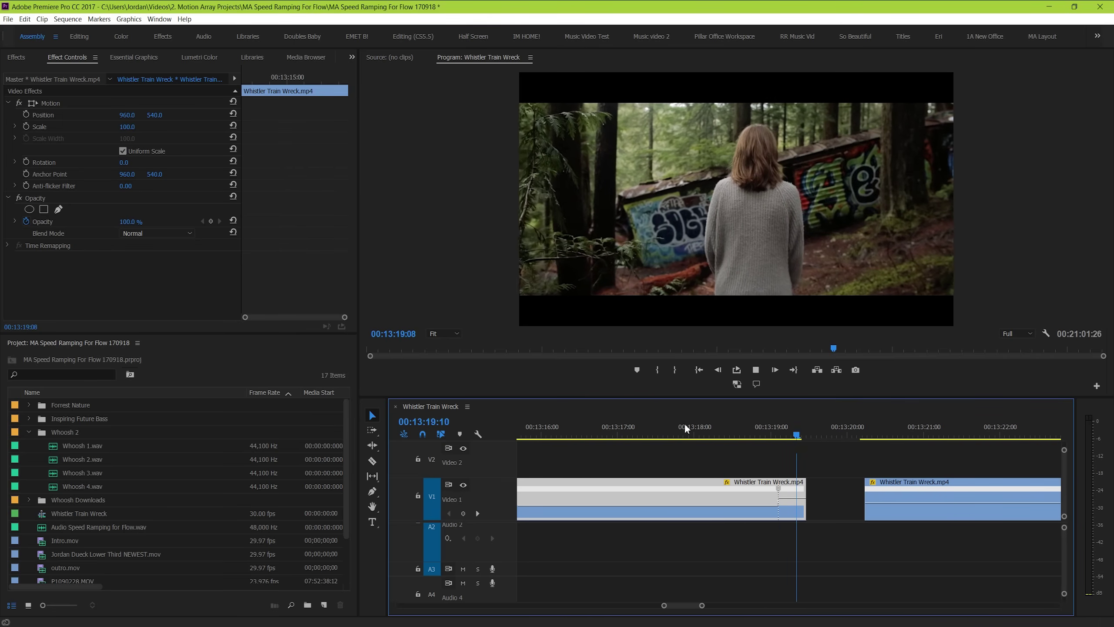
left_click_drag(742, 493, 712, 493)
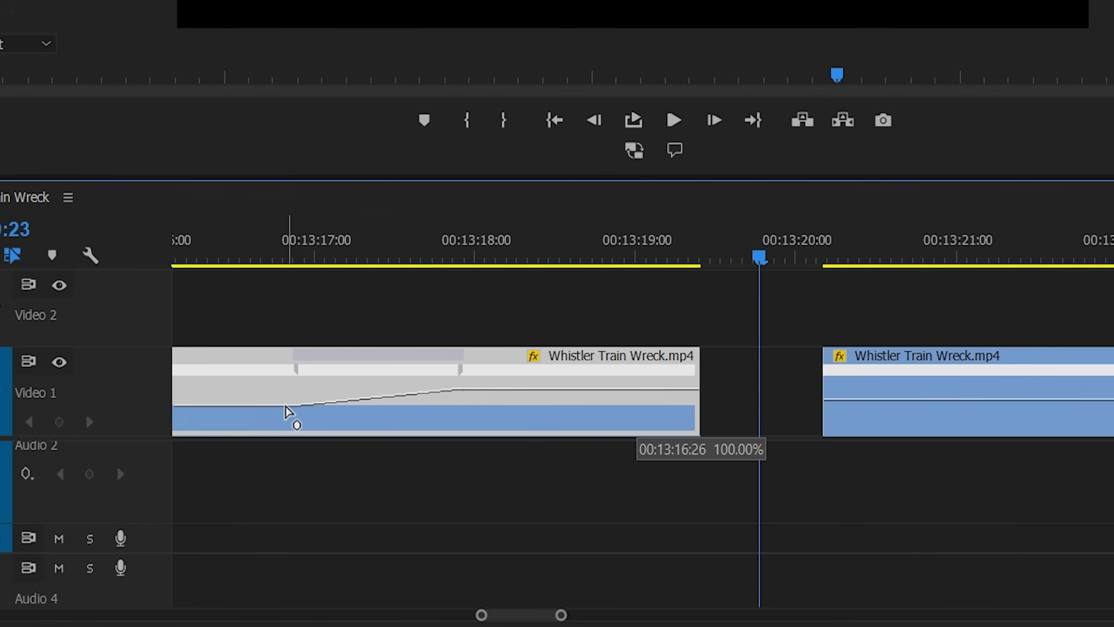
left_click_drag(242, 419, 243, 418)
- Butt the first clip against the next clip and curve the ramp with its Bezier handle
key("minus")
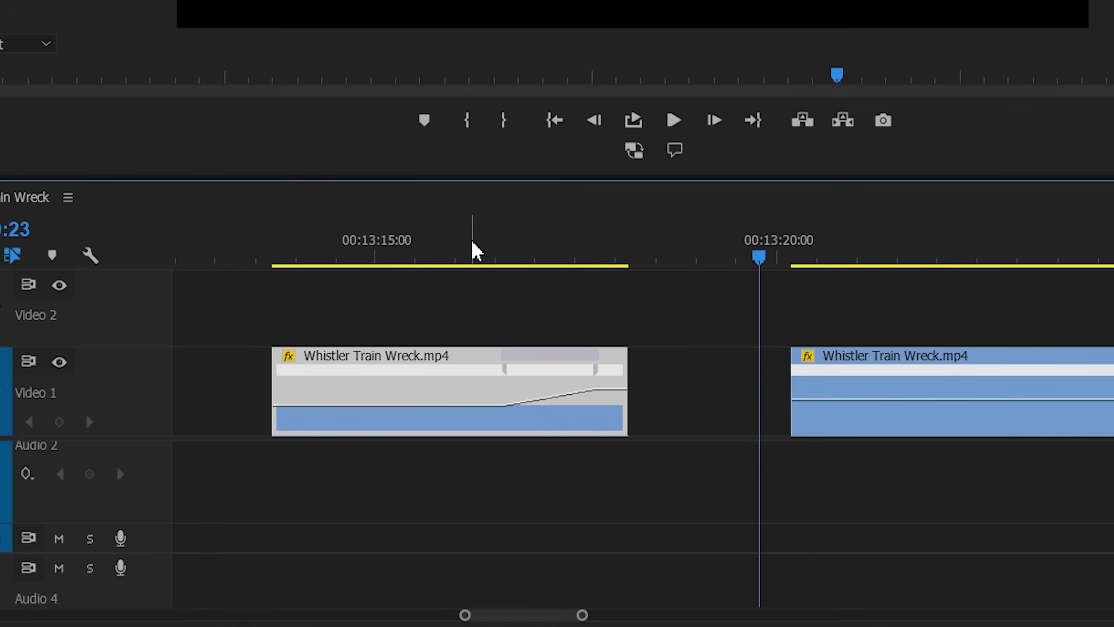
left_click_drag(503, 396, 607, 390)
key("equal")
left_click(754, 370)
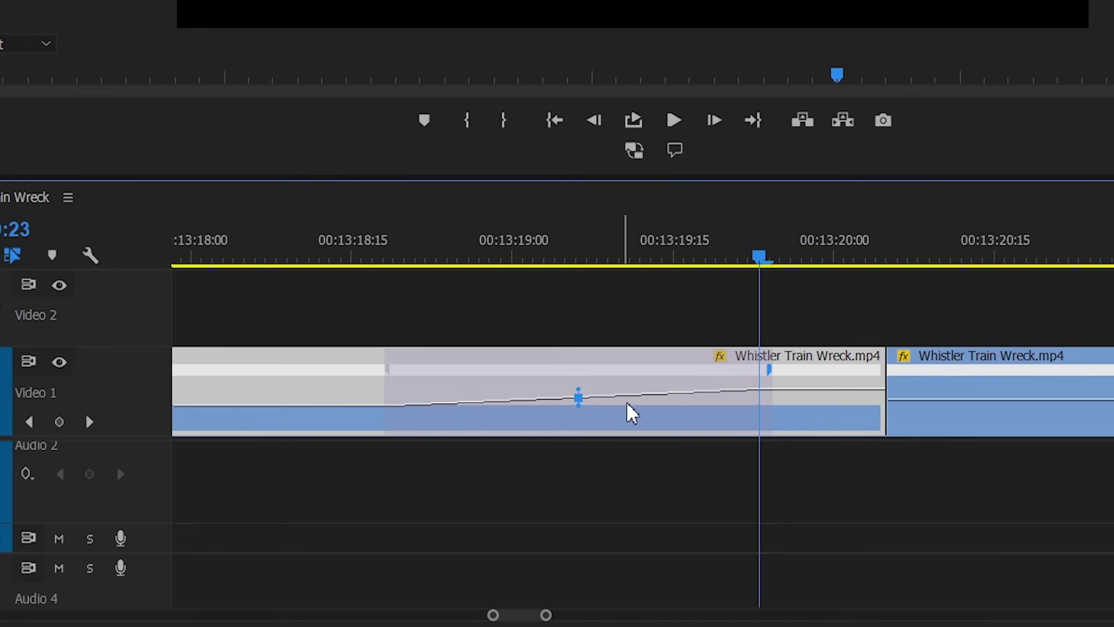
left_click_drag(575, 394, 579, 396)
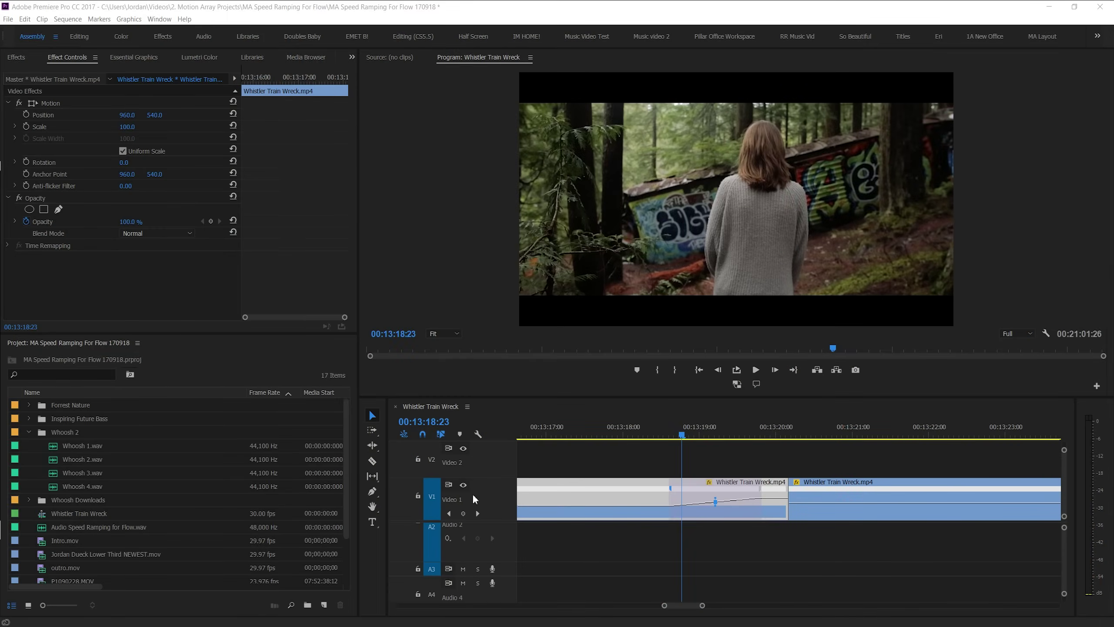
- Zoom out and play through the new ramp and cut
left_click(658, 453)
key("minus")
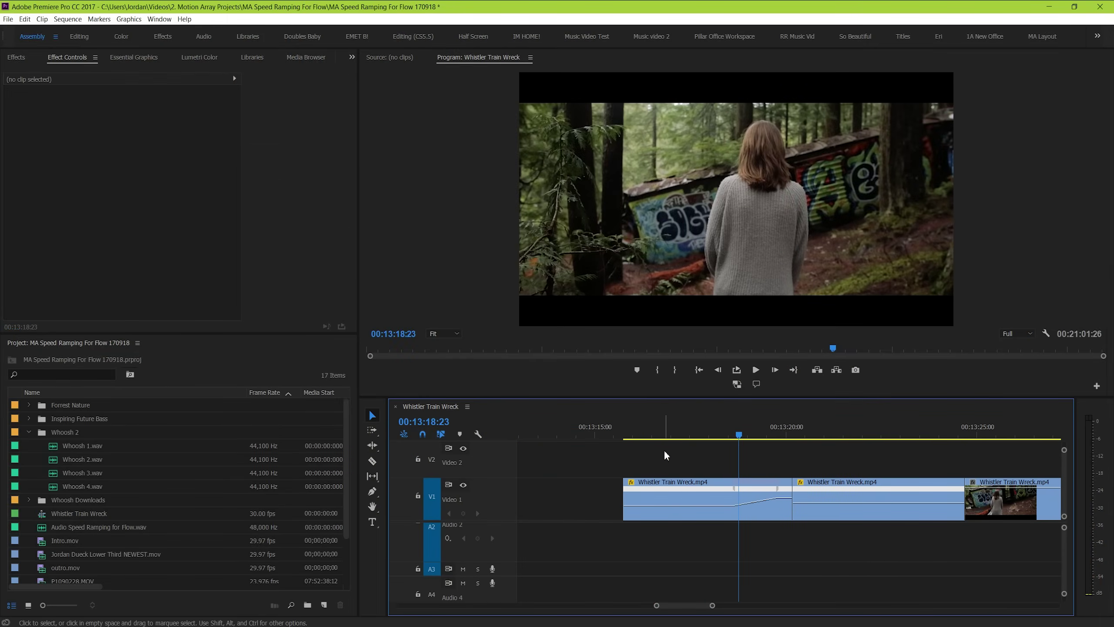
key("space")
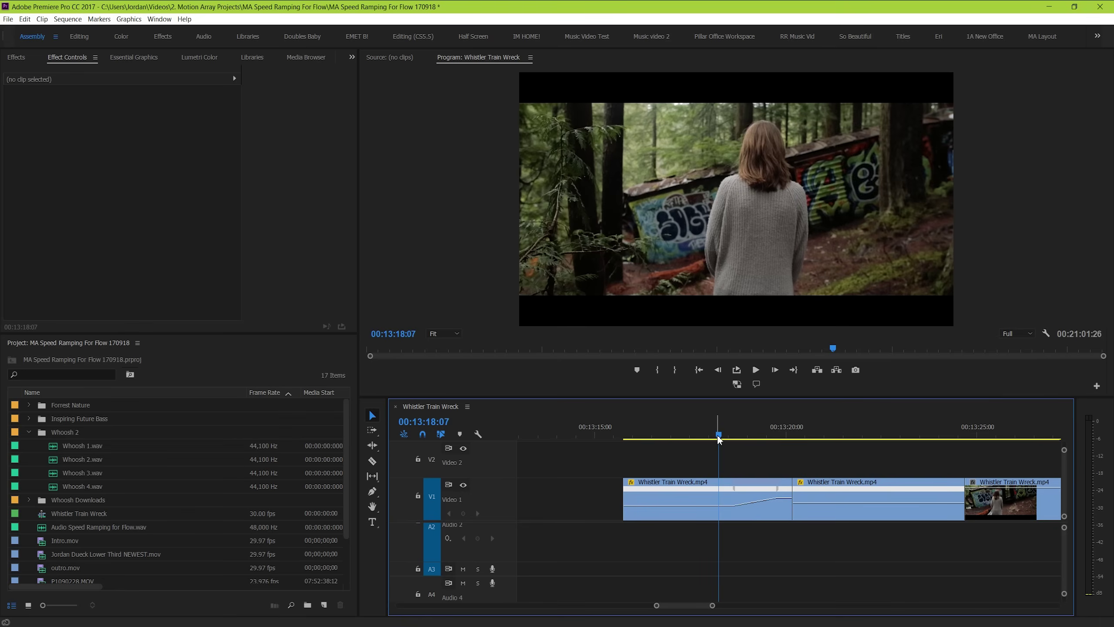
scroll(717, 436, "up", 2)
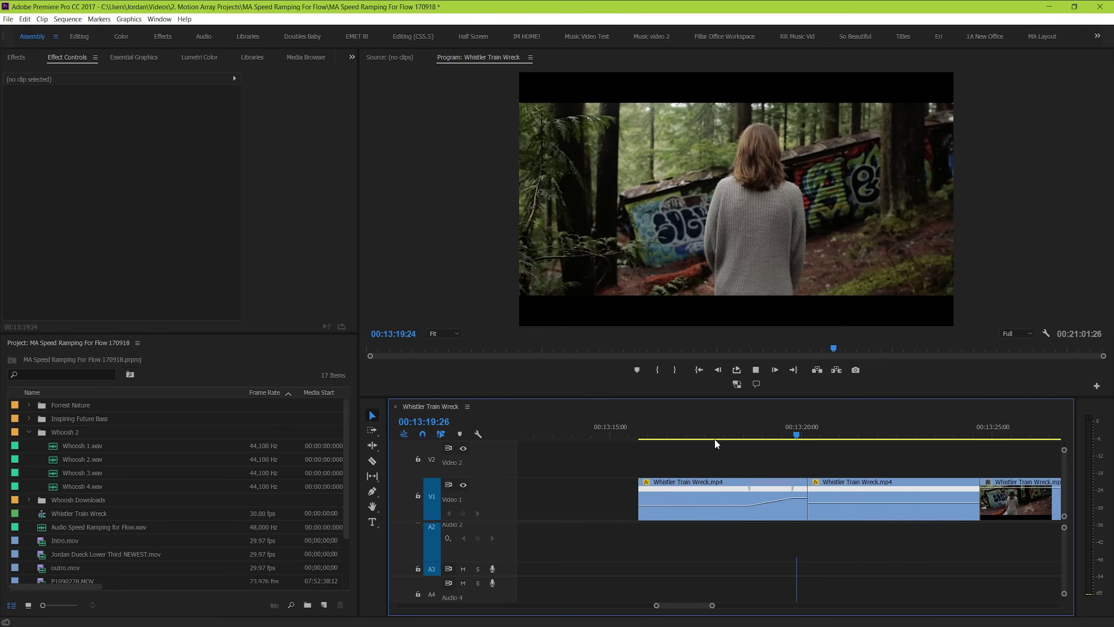
key("space")
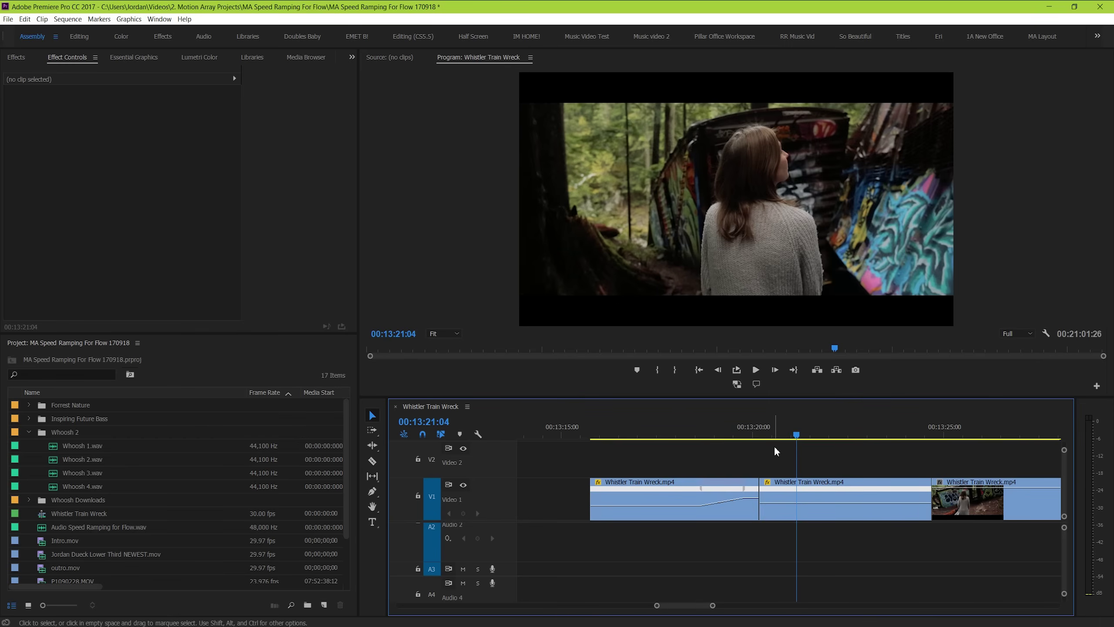
- Ramp the second clip from fast down to normal speed, closing the gaps
left_click(780, 498)
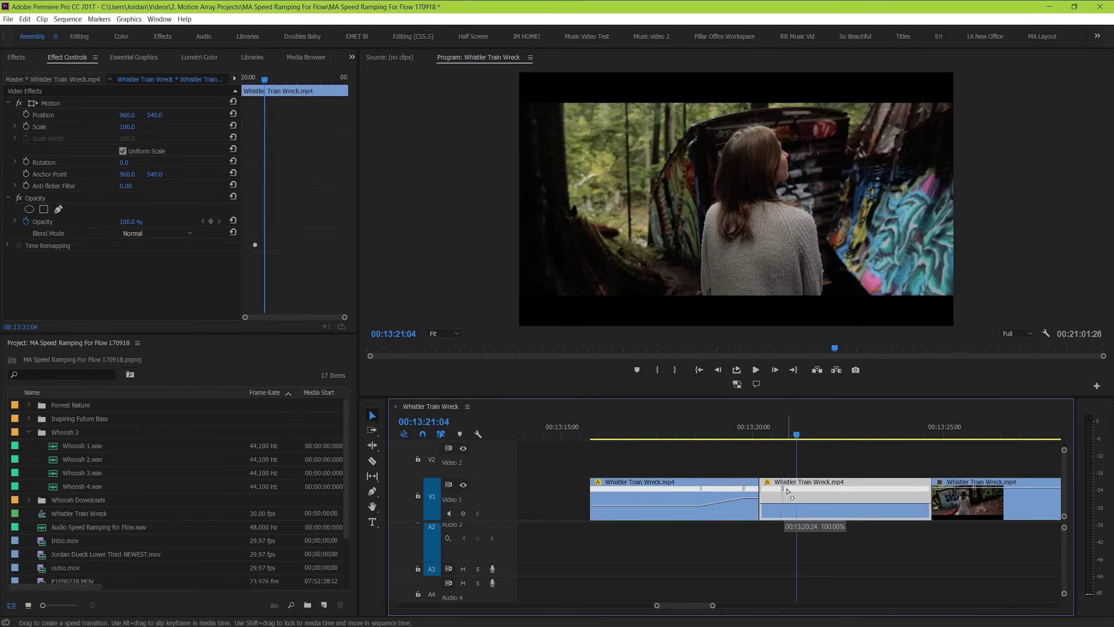
mouse_move(782, 490)
left_mouse_down()
mouse_move(827, 494)
mouse_move(786, 503)
mouse_move(775, 350)
left_mouse_up()
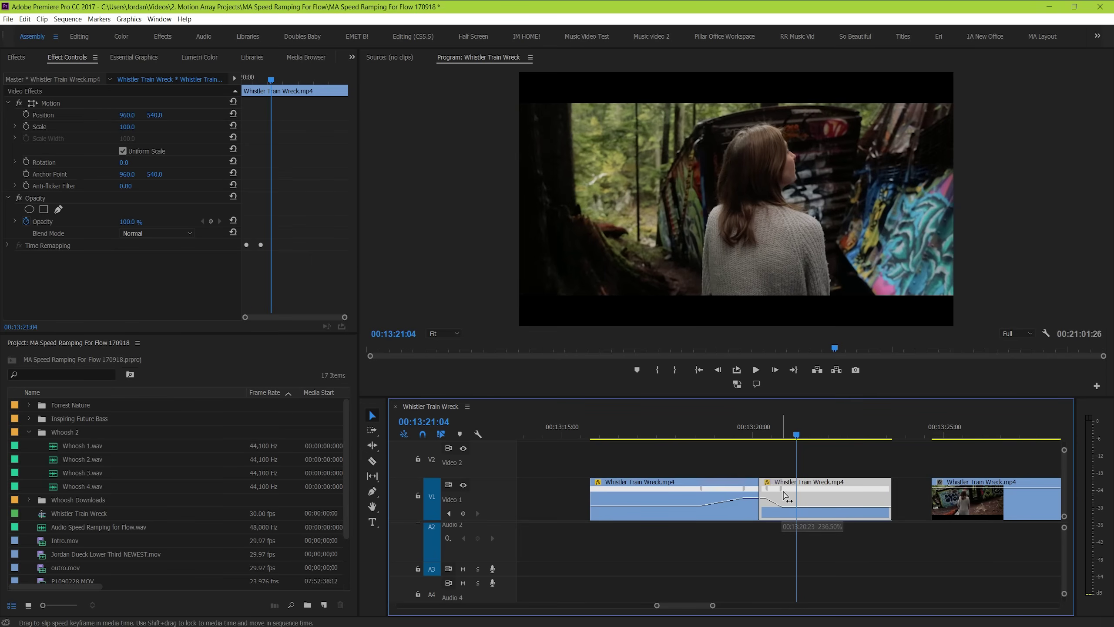
left_click_drag(786, 496, 789, 497)
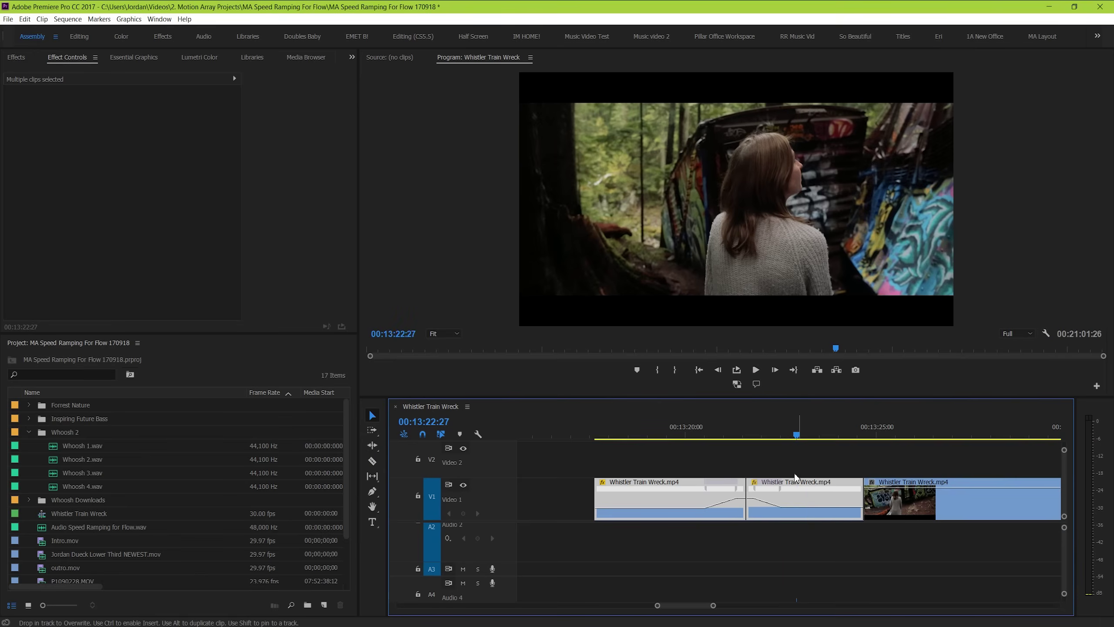
left_click(790, 466)
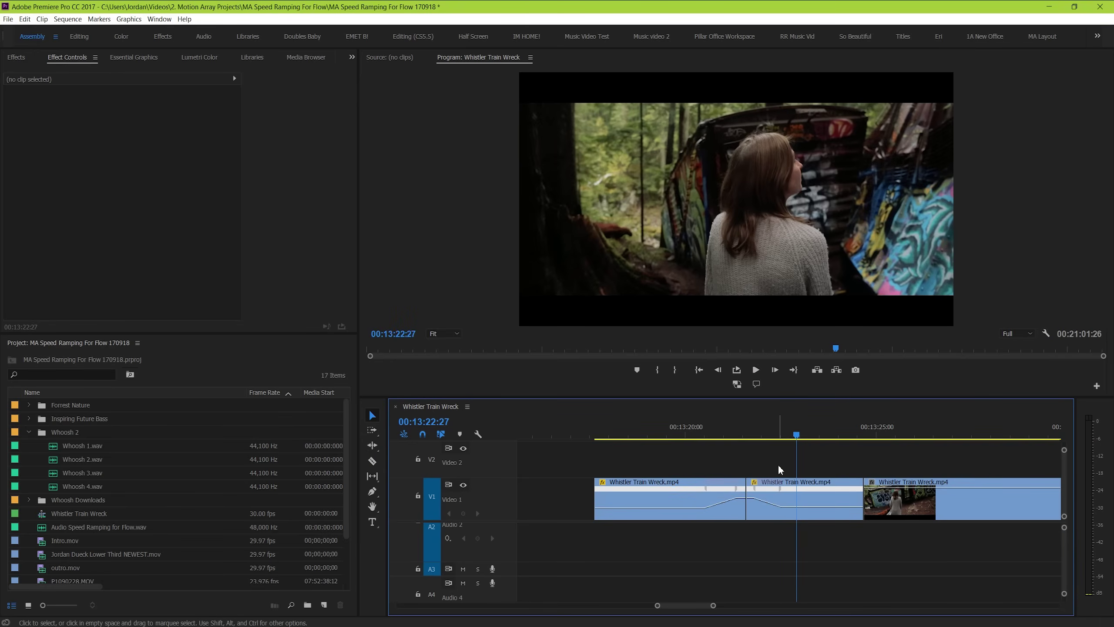
- Collapse Whoosh 2, expand Whoosh Downloads, and preview Whoosh Fast 6.wav
left_click(31, 432)
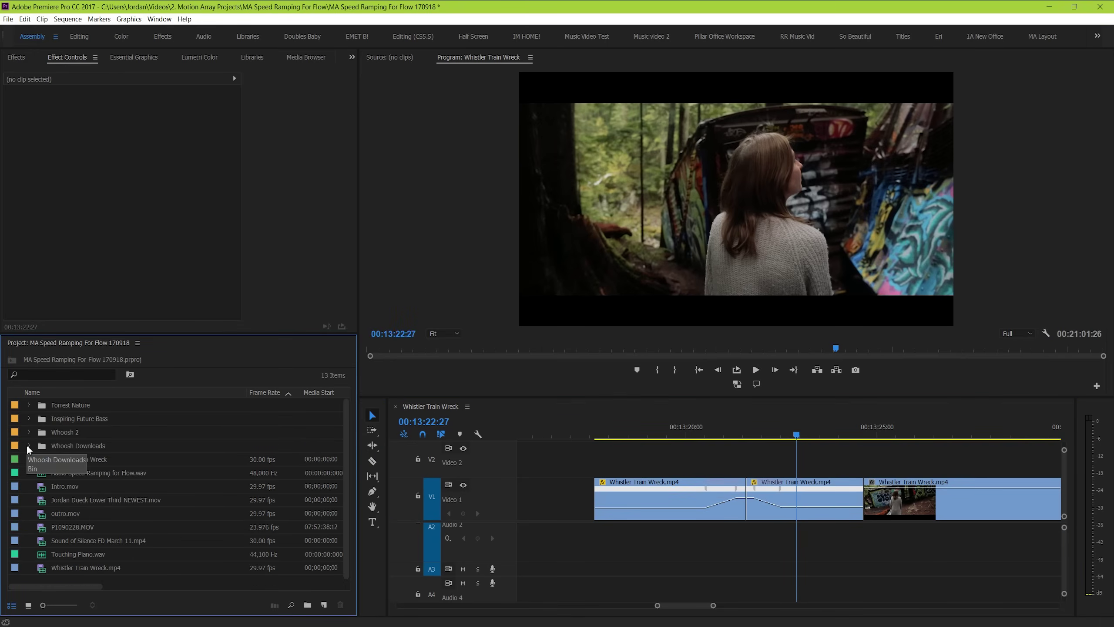
left_click(28, 445)
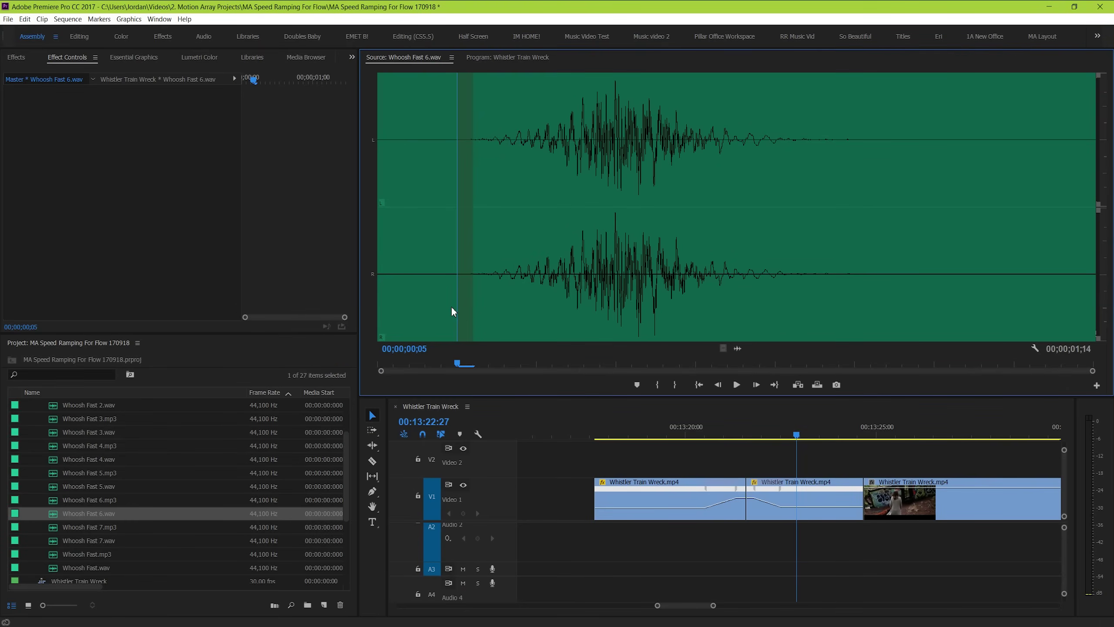
key("space")
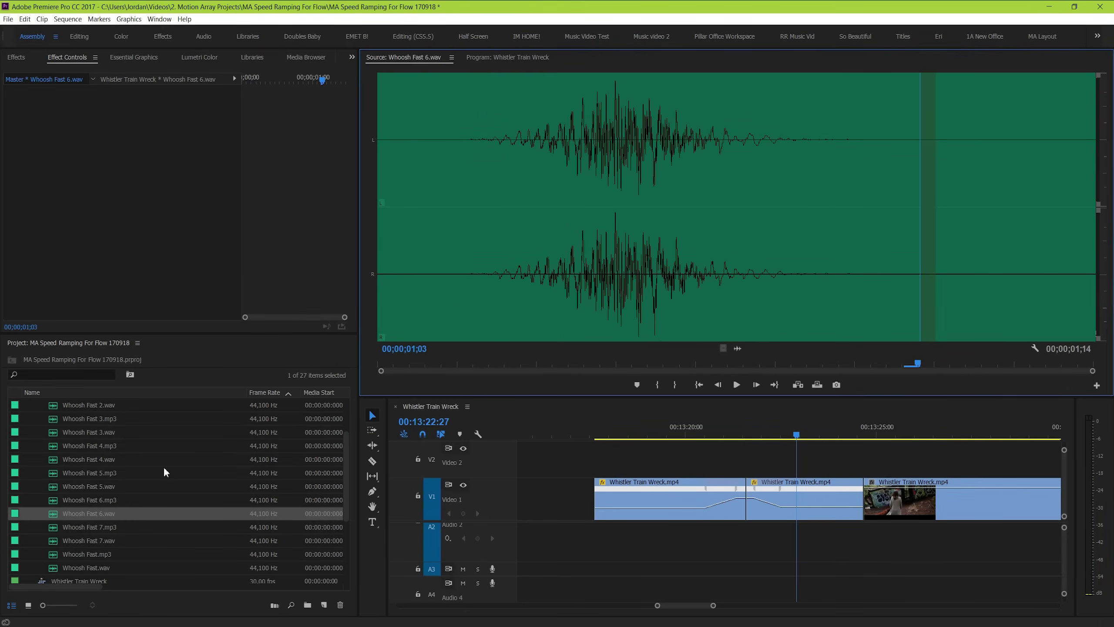
- Place Whoosh Fast 6.wav on A2 under the cut and play through it
left_click_drag(80, 516, 751, 557)
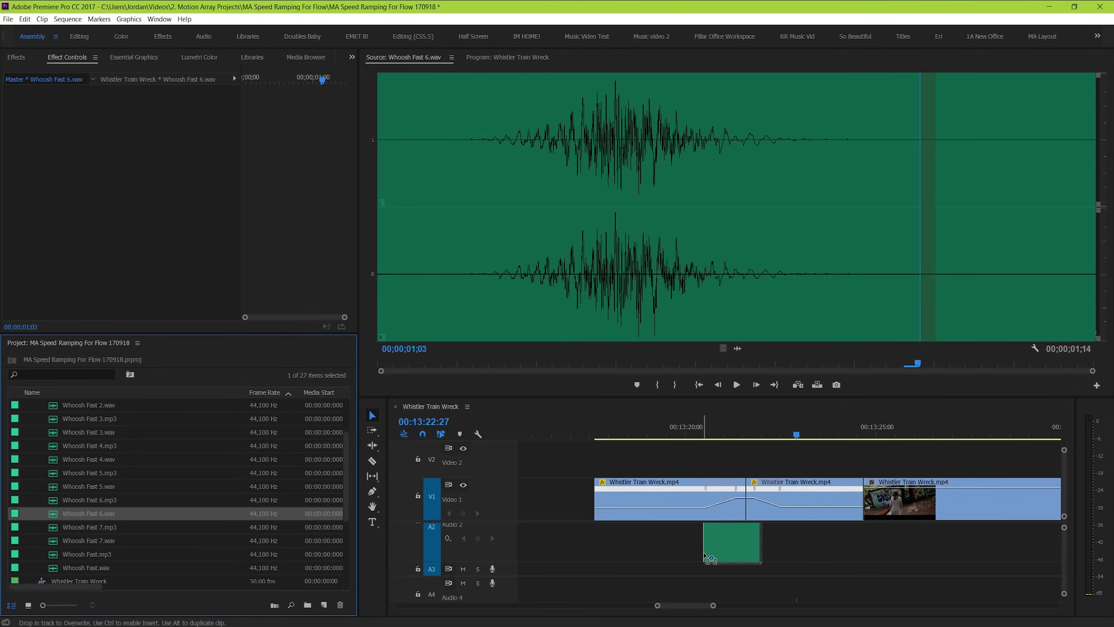
left_click(644, 436)
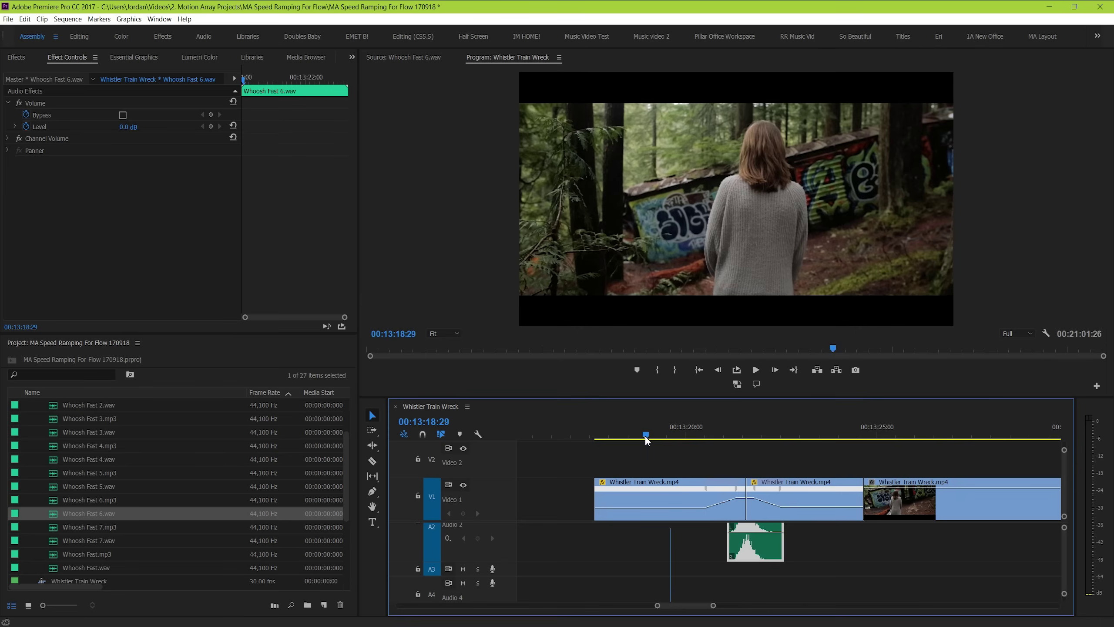
key("space")
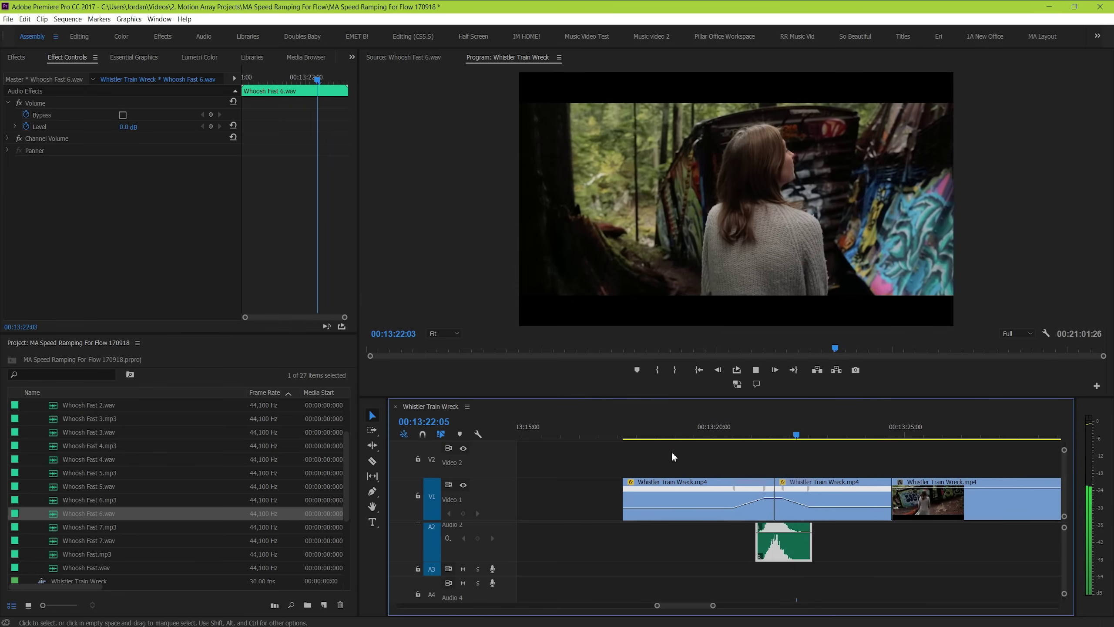
key("space")
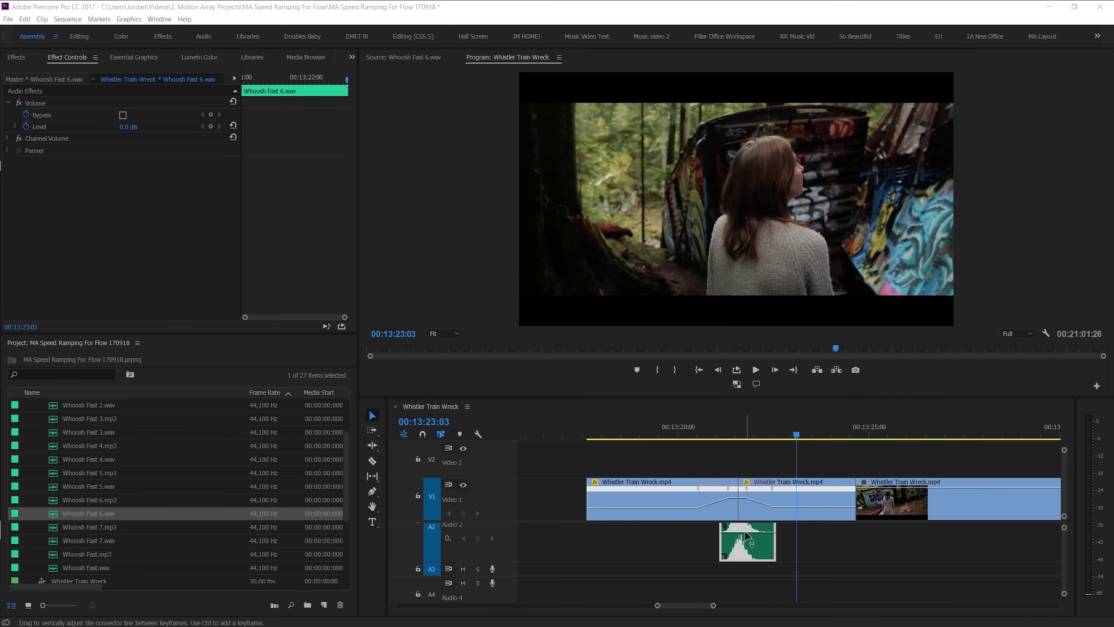
- Lower the whoosh clip's volume to -18 dB and replay the cut
left_click_drag(743, 539, 744, 551)
left_click(677, 426)
key("space")
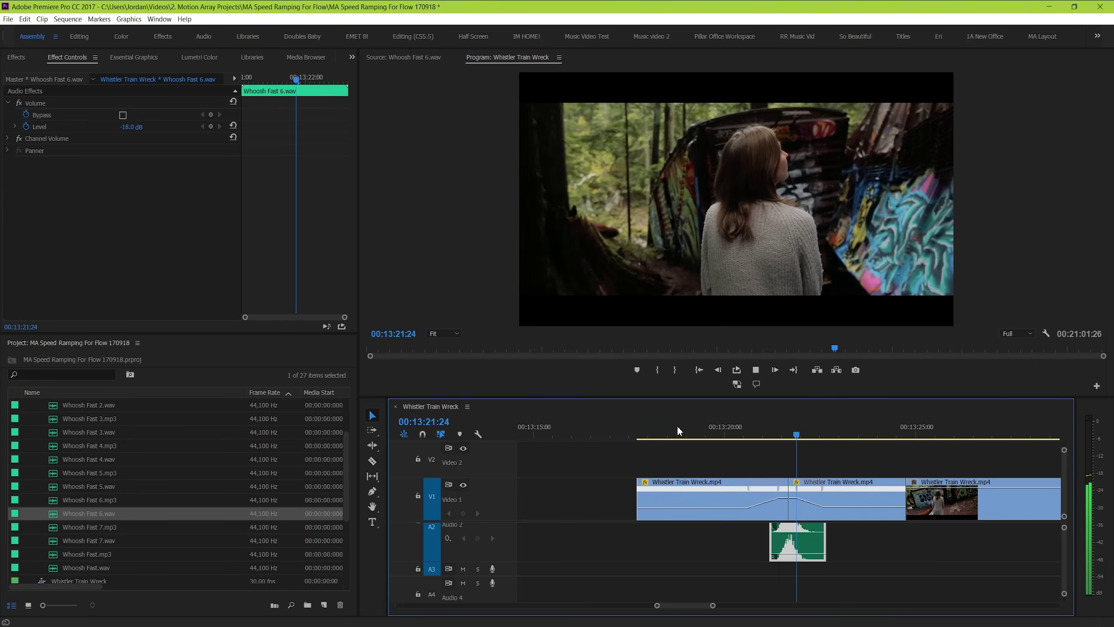
key("space")
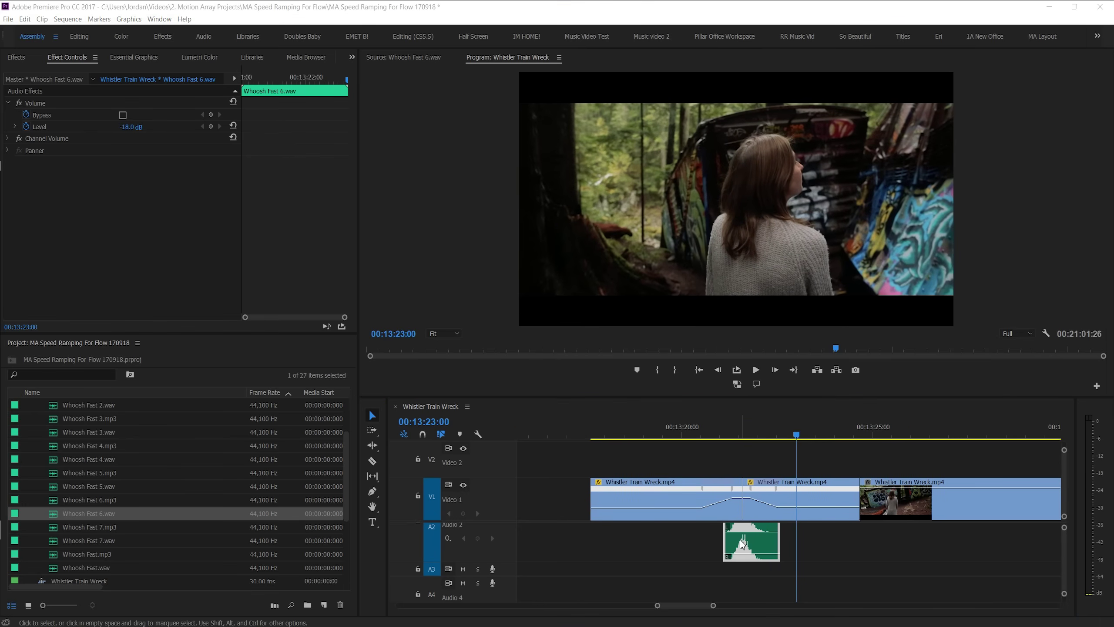
- Slow the whoosh clip to 35% speed with Maintain Audio Pitch checked
right_click(742, 544)
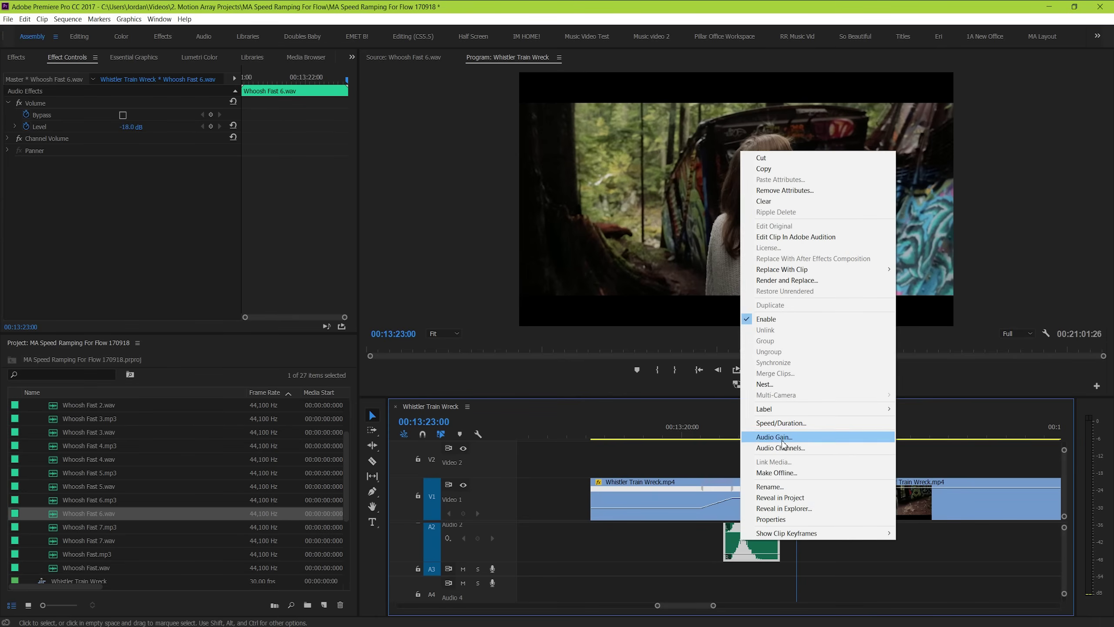
left_click(788, 422)
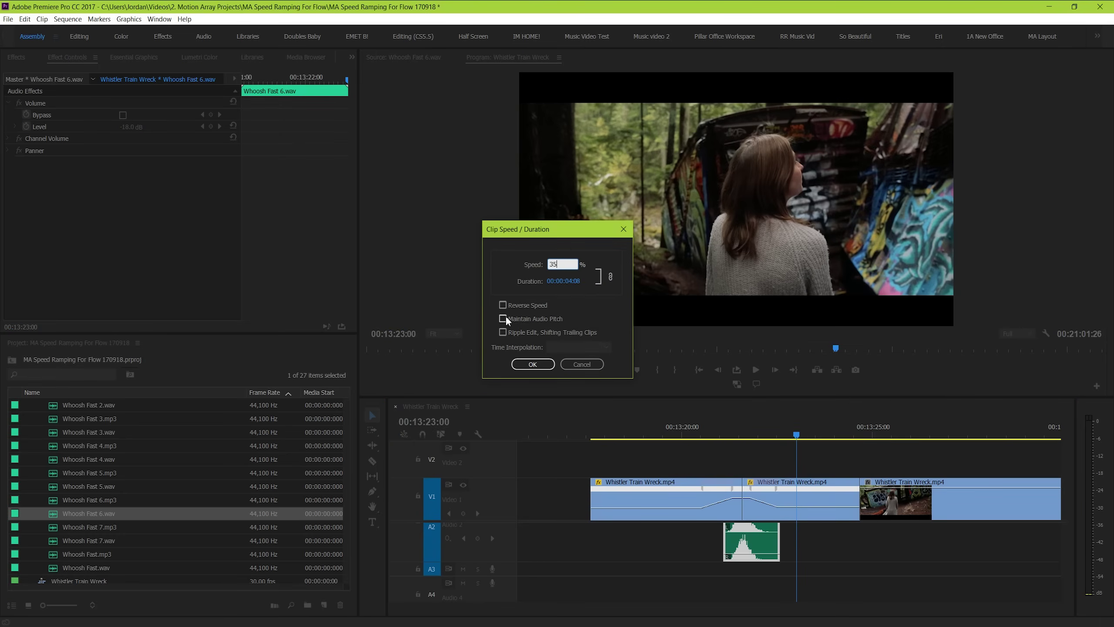
left_click(540, 365)
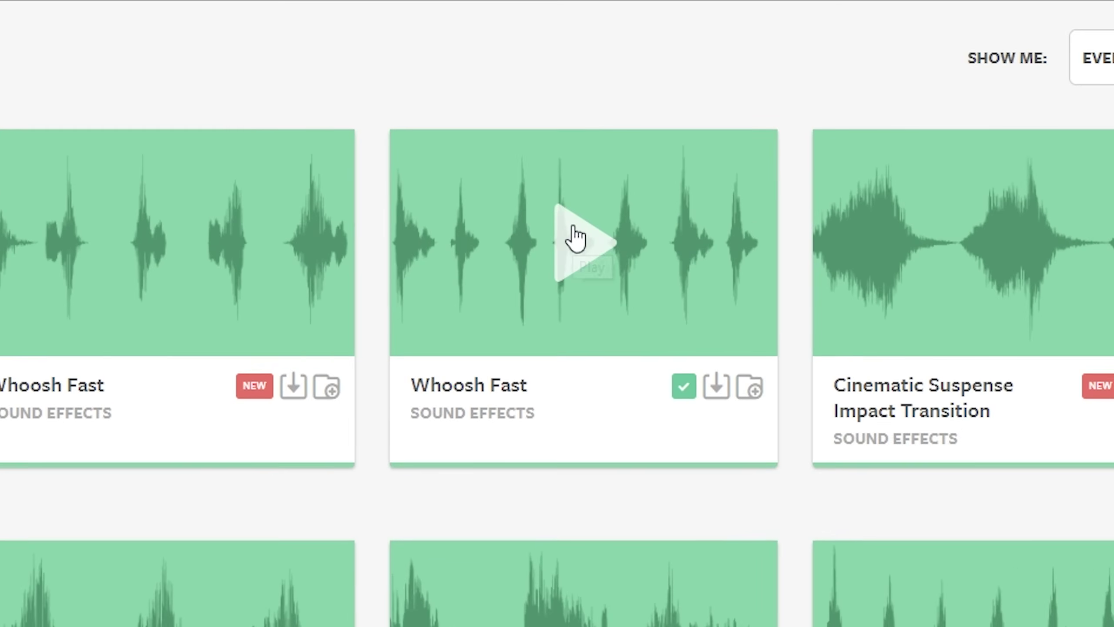
- Preview the Whoosh Fast sound effect from Motion Array's results
left_click(474, 237)
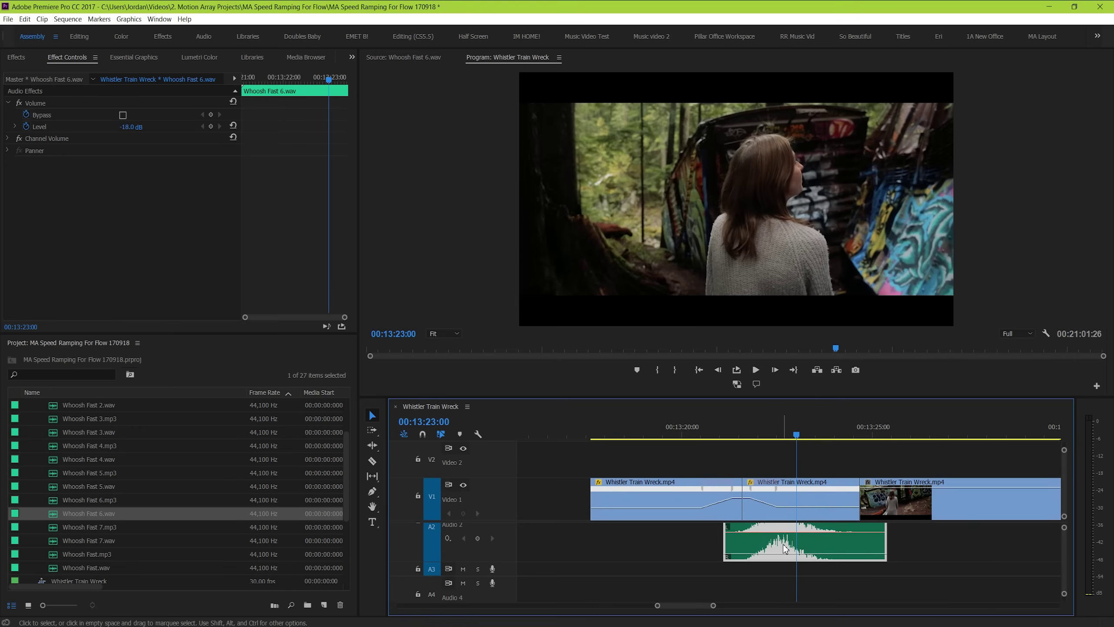
- Shift the slowed whoosh clip earlier on A2 to straddle the cut
left_click_drag(784, 547, 742, 546)
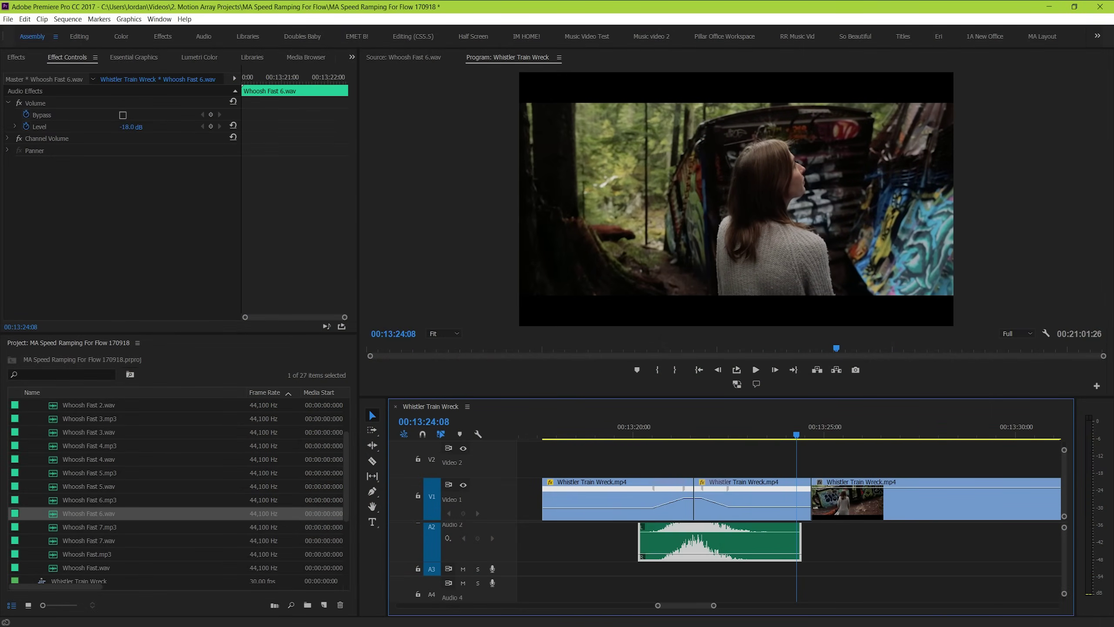
left_click(1, 163)
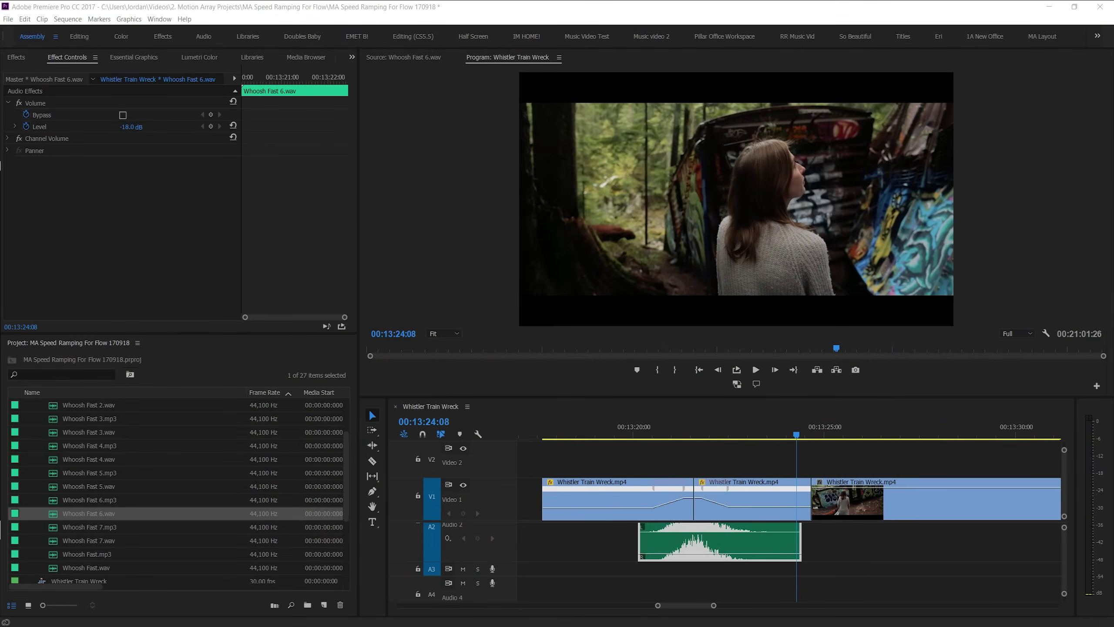
- Zoom out the timeline and scrub the playhead to around 13:23
left_click(774, 463)
key("minus")
key("minus")
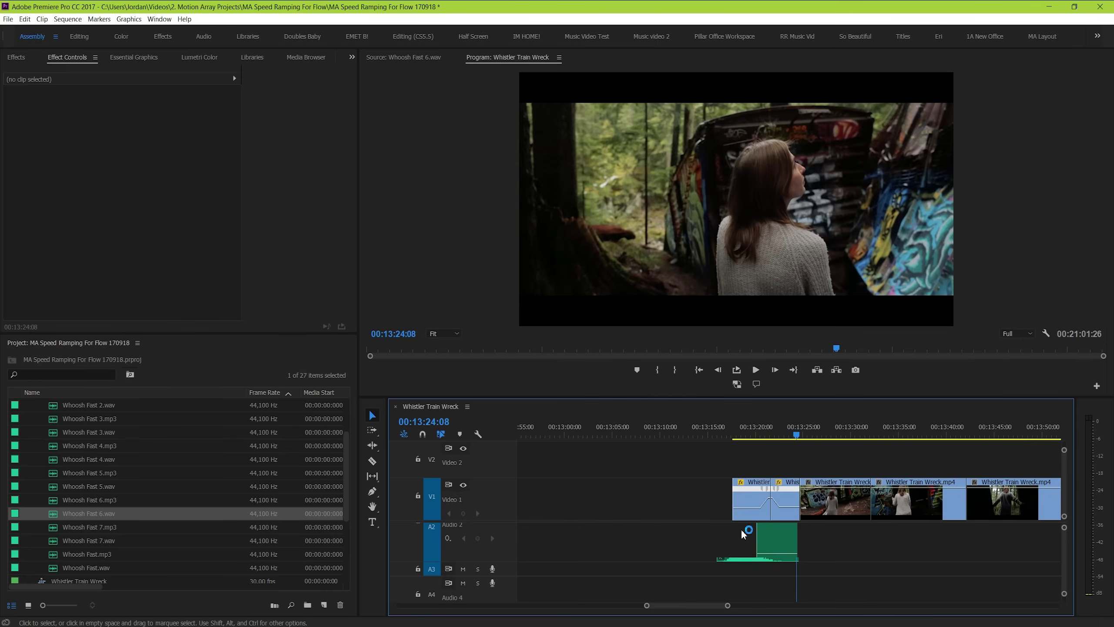
scroll(65, 437, "up", 2)
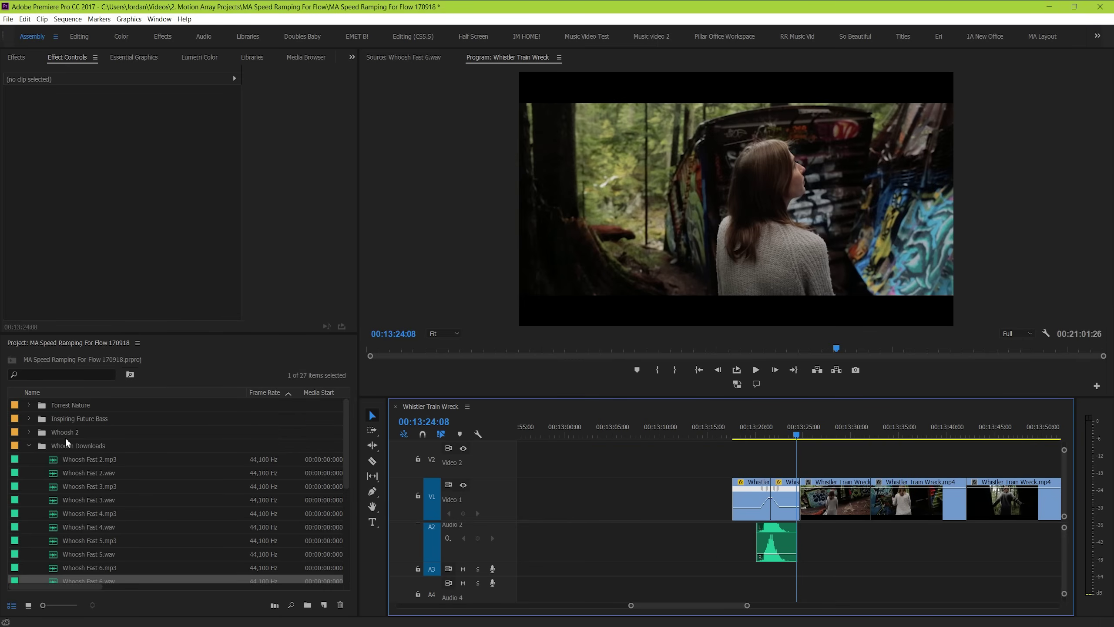
left_click(29, 445)
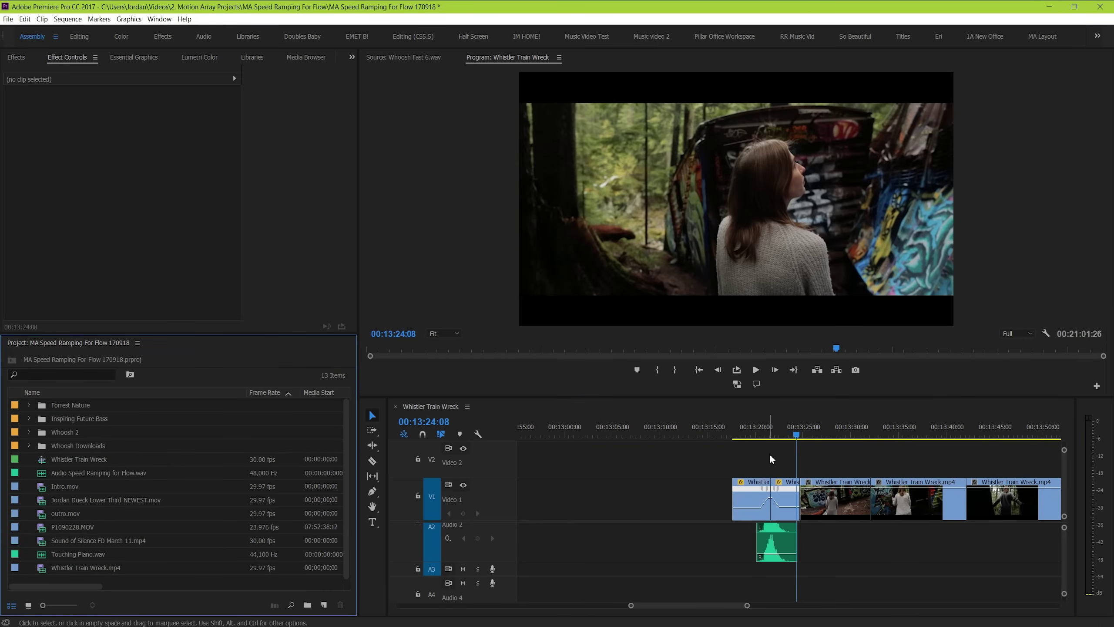
left_click(745, 435)
left_click_drag(746, 435, 788, 435)
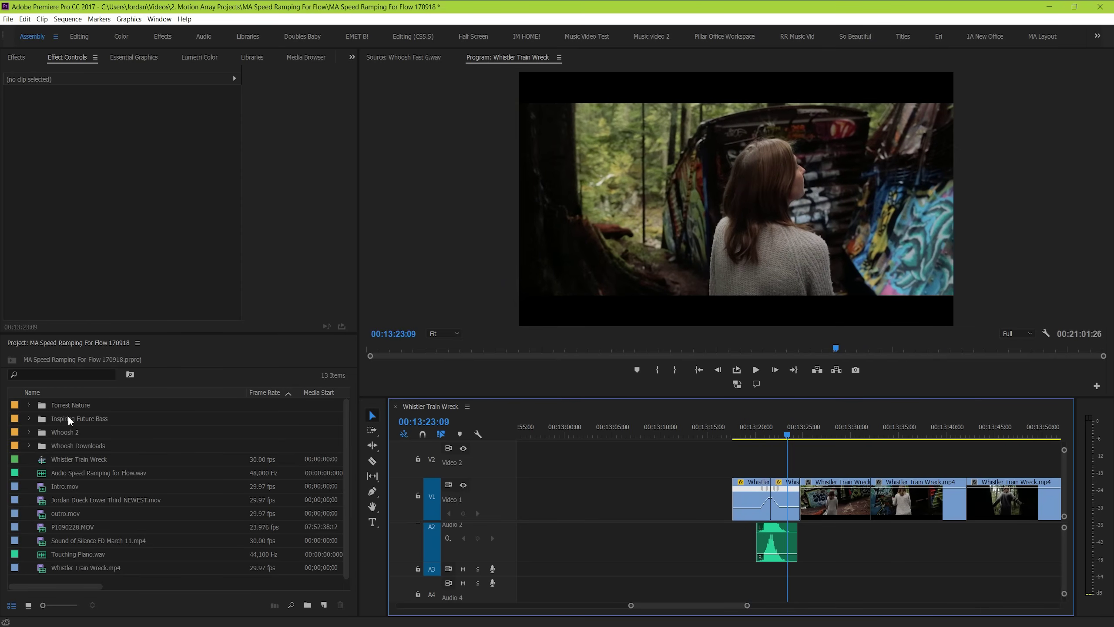
- Place nature_1_3_forest.wav on A3 at -8.8 dB and play from about 13:20
left_click(29, 404)
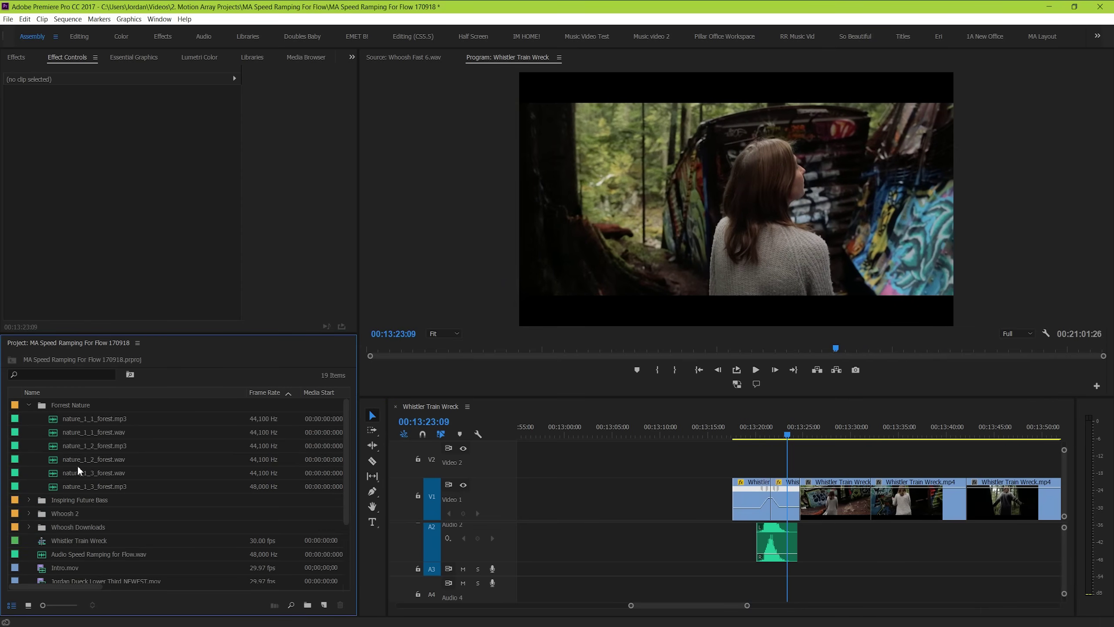
left_click_drag(80, 472, 715, 579)
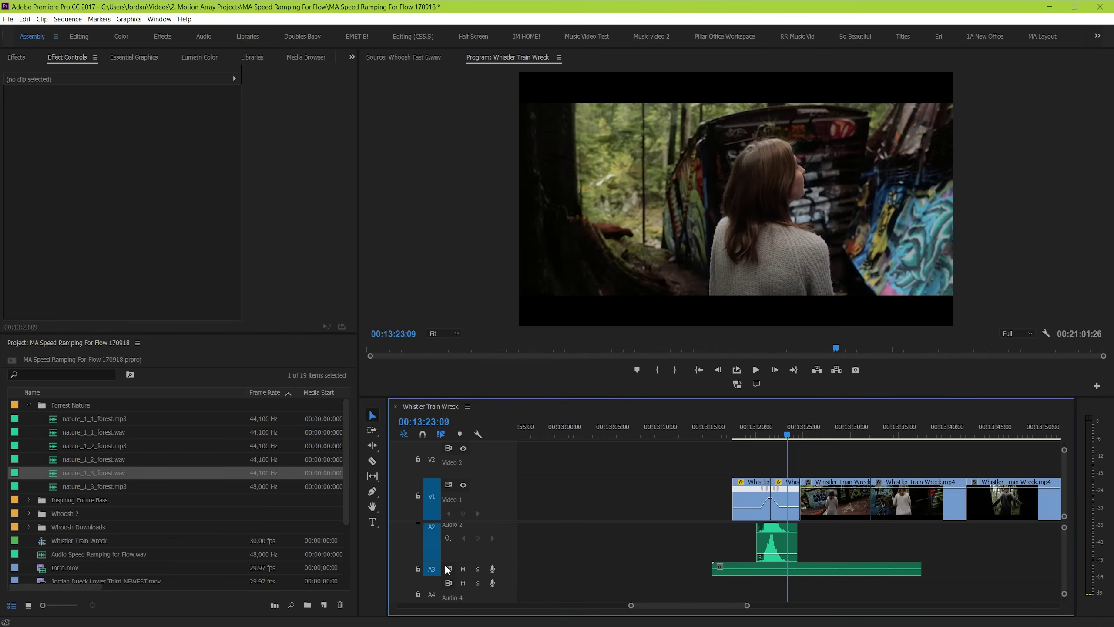
left_click_drag(781, 580, 783, 595)
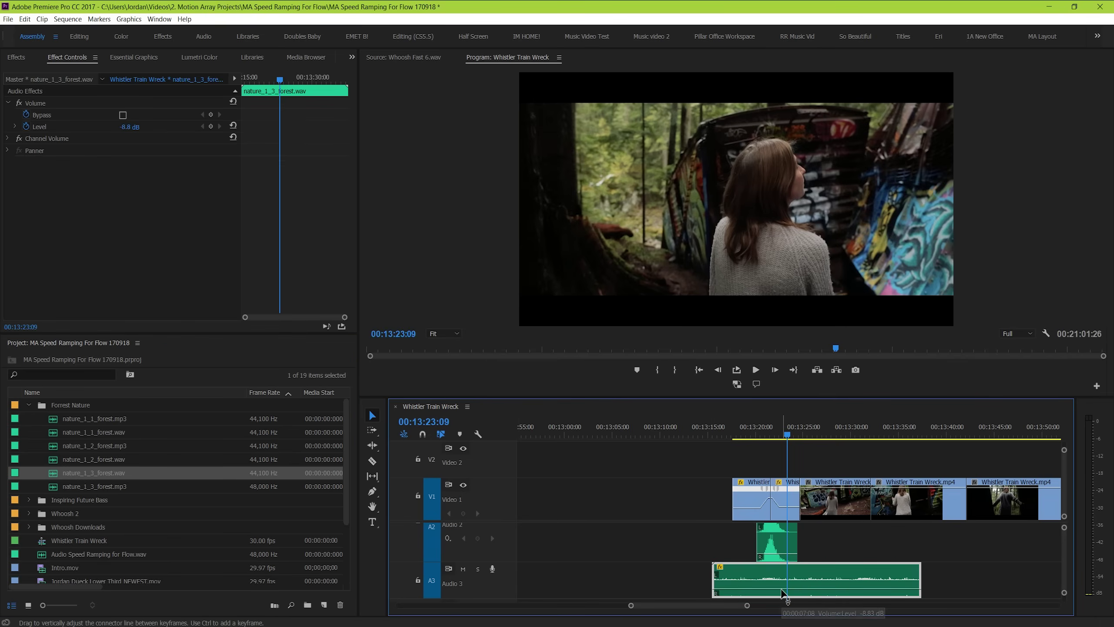
left_click(755, 427)
key("space")
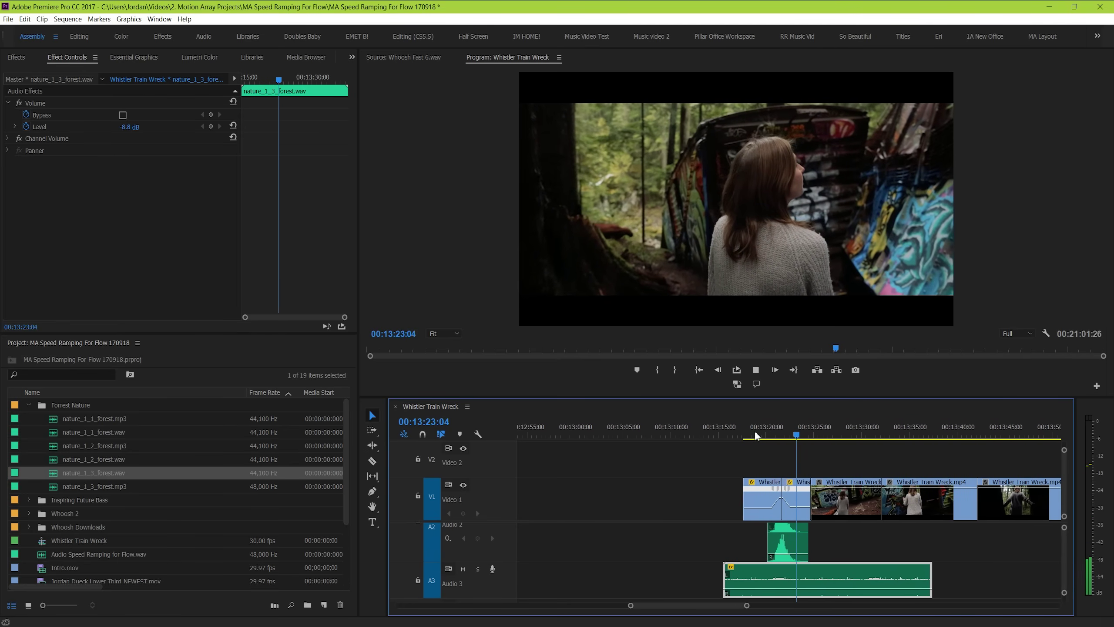
- Stop playback and lay Touching Piano.wav onto audio track A4
key("space")
scroll(664, 522, "down", 2)
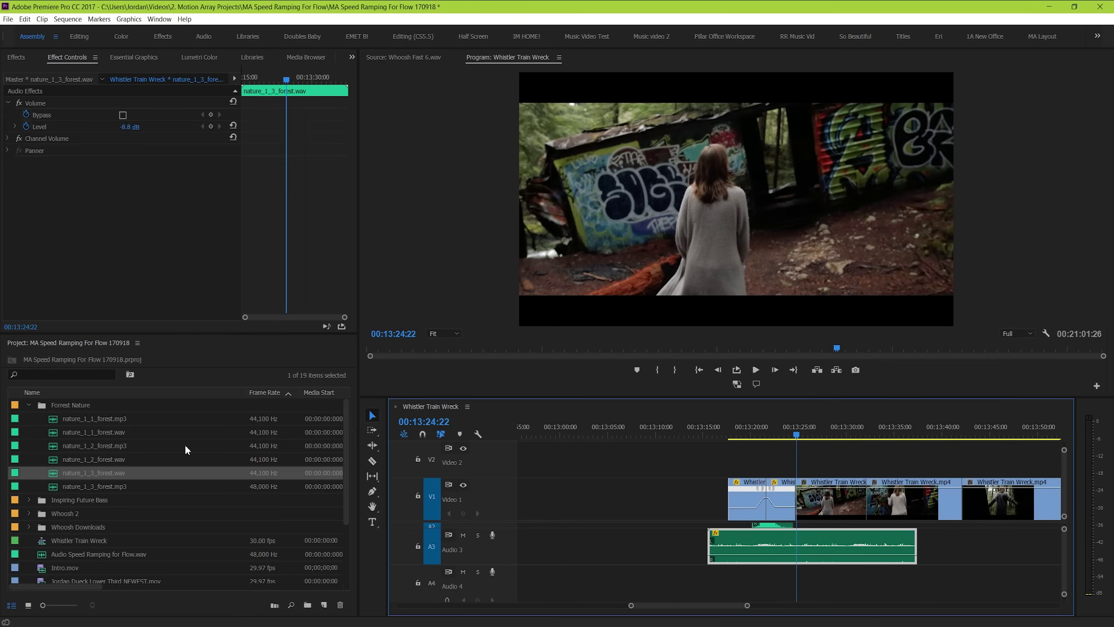
left_click(28, 404)
left_click(67, 556)
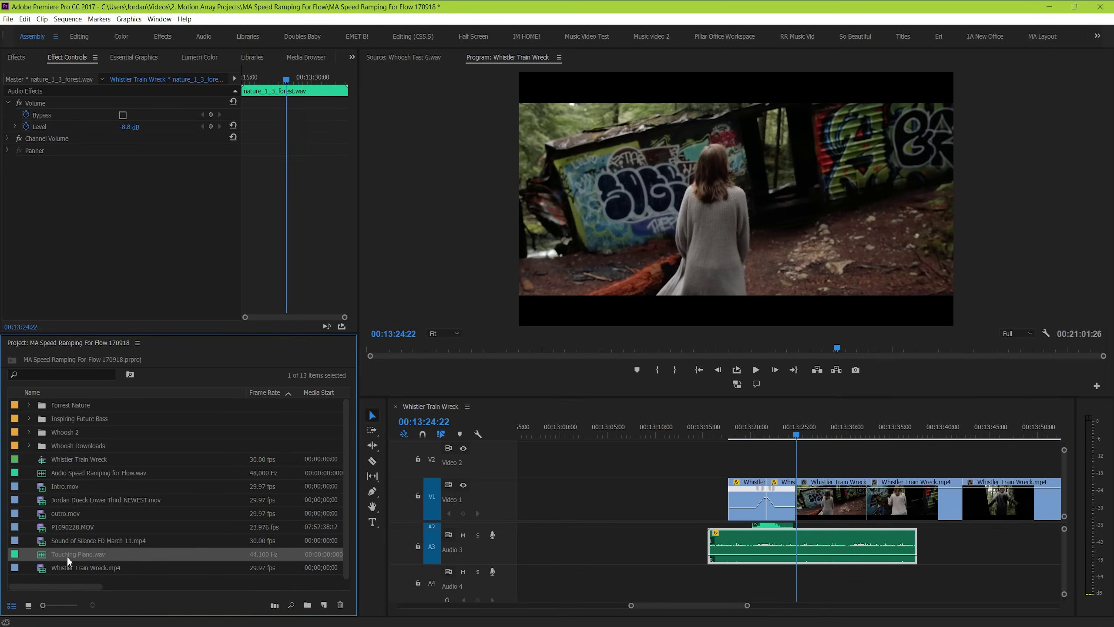
left_click_drag(681, 604, 727, 594)
- Reshape the speed ramp to shorten the third Whistler Train Wreck clip
right_click(965, 530)
key("Escape")
mouse_move(818, 504)
left_mouse_down()
mouse_move(804, 504)
mouse_move(849, 497)
left_mouse_up()
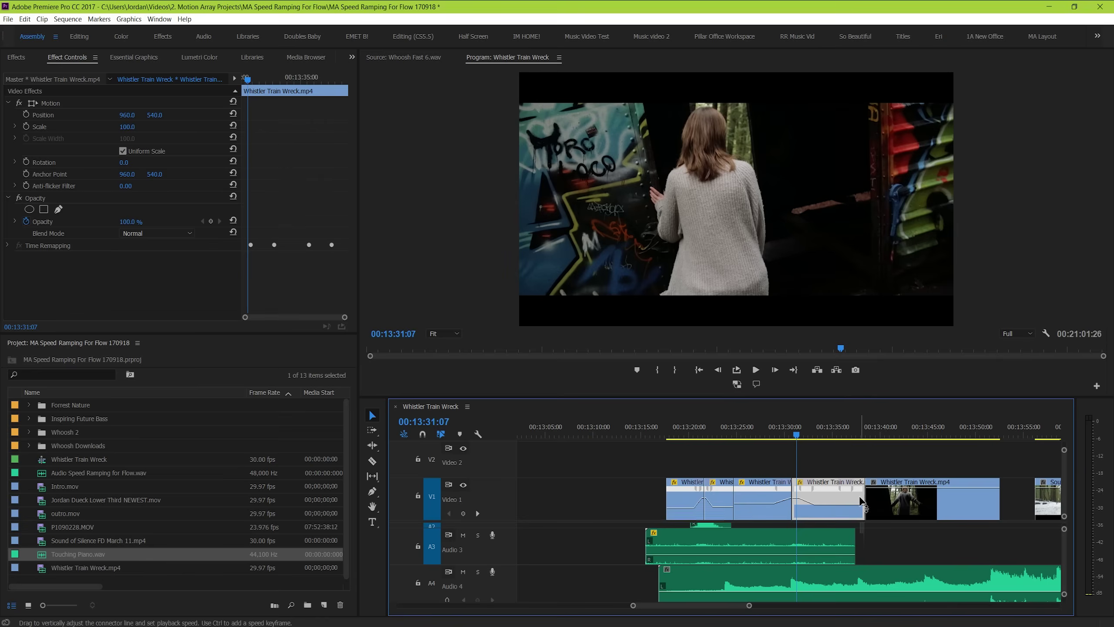
- Open and dismiss the context menu on the V1 Whistler Train Wreck clip
right_click(866, 509)
key("Escape")
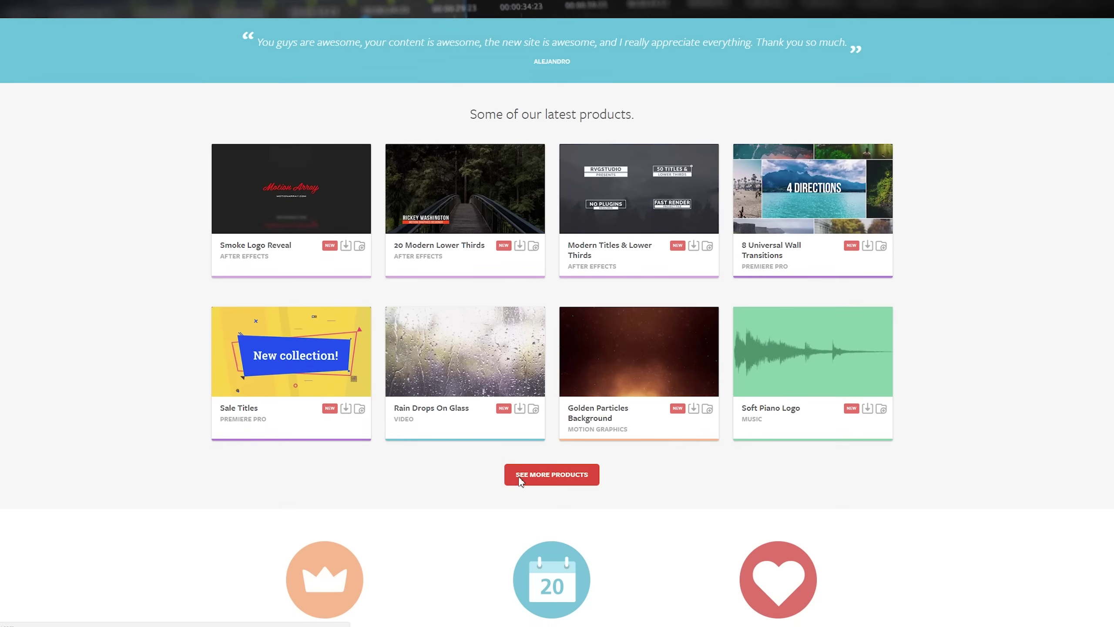
- Go from Motion Array's See More Products to its Tutorials page
left_click(520, 478)
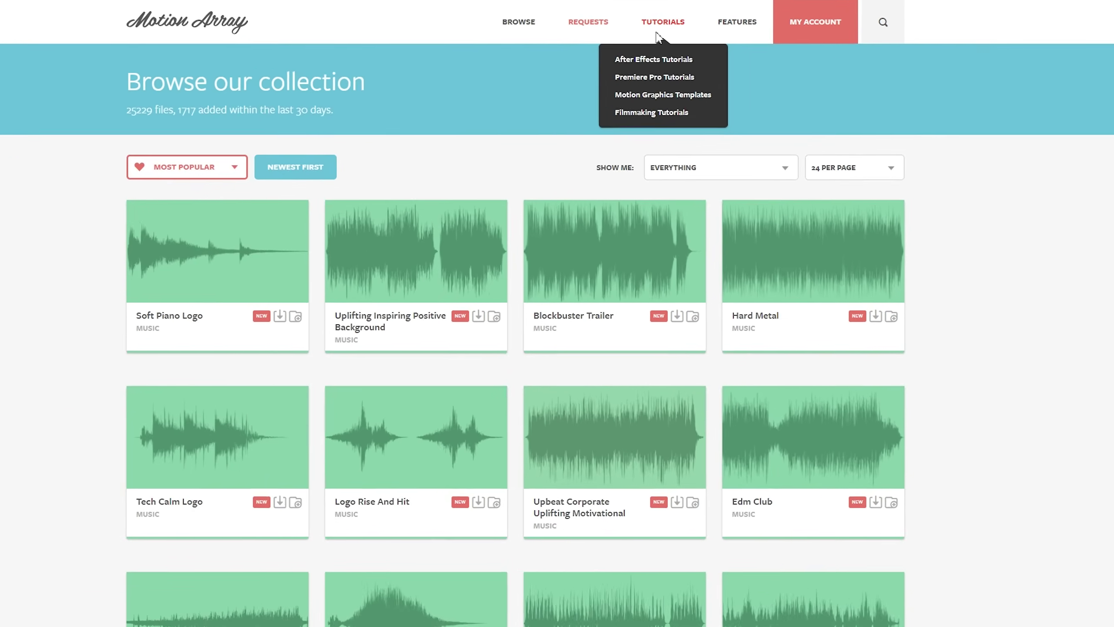
left_click(675, 32)
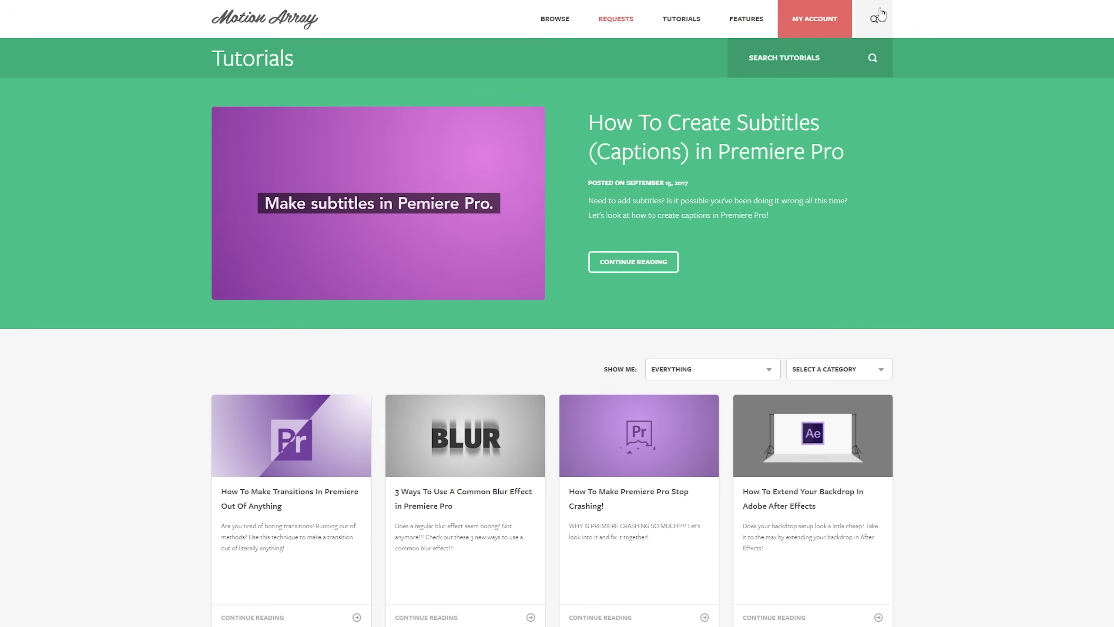